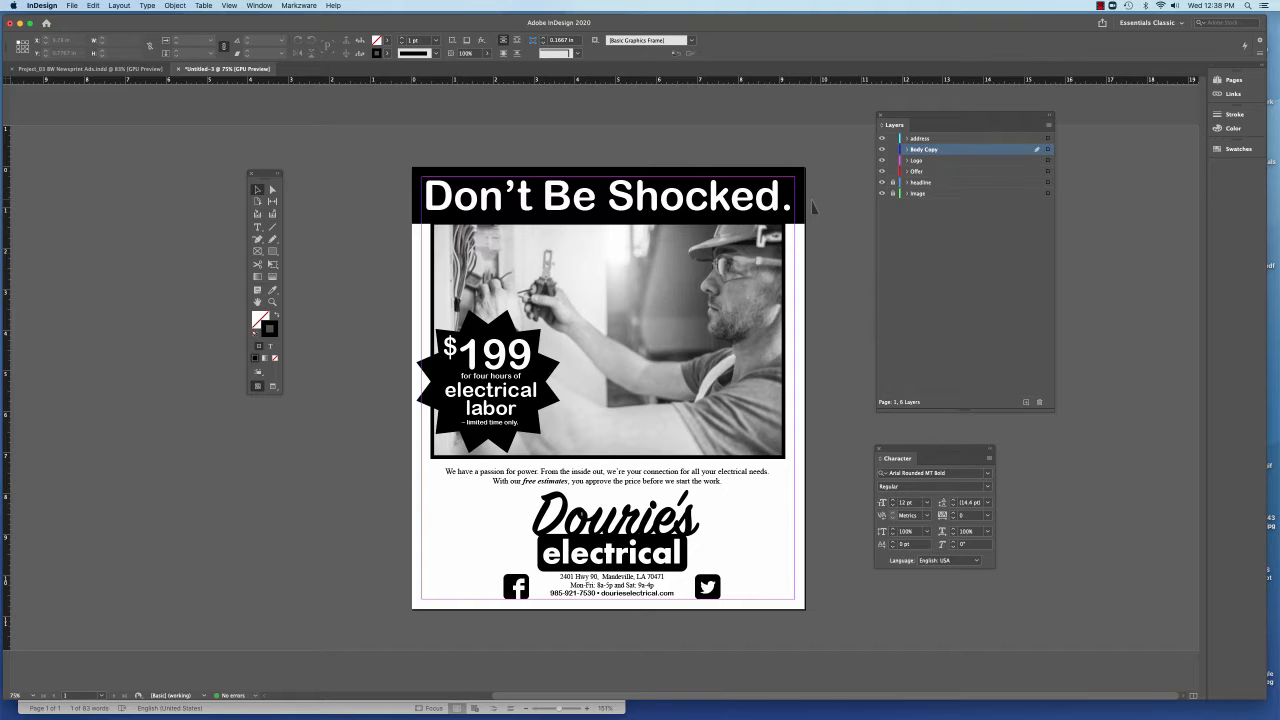
# Lock the Offer, Logo, Body Copy and address layers and check the client's wording in the Word document Client Copy_Electrician
pyautogui.moveTo(893, 171); pyautogui.dragTo(894, 138)
pyautogui.click(352, 708)
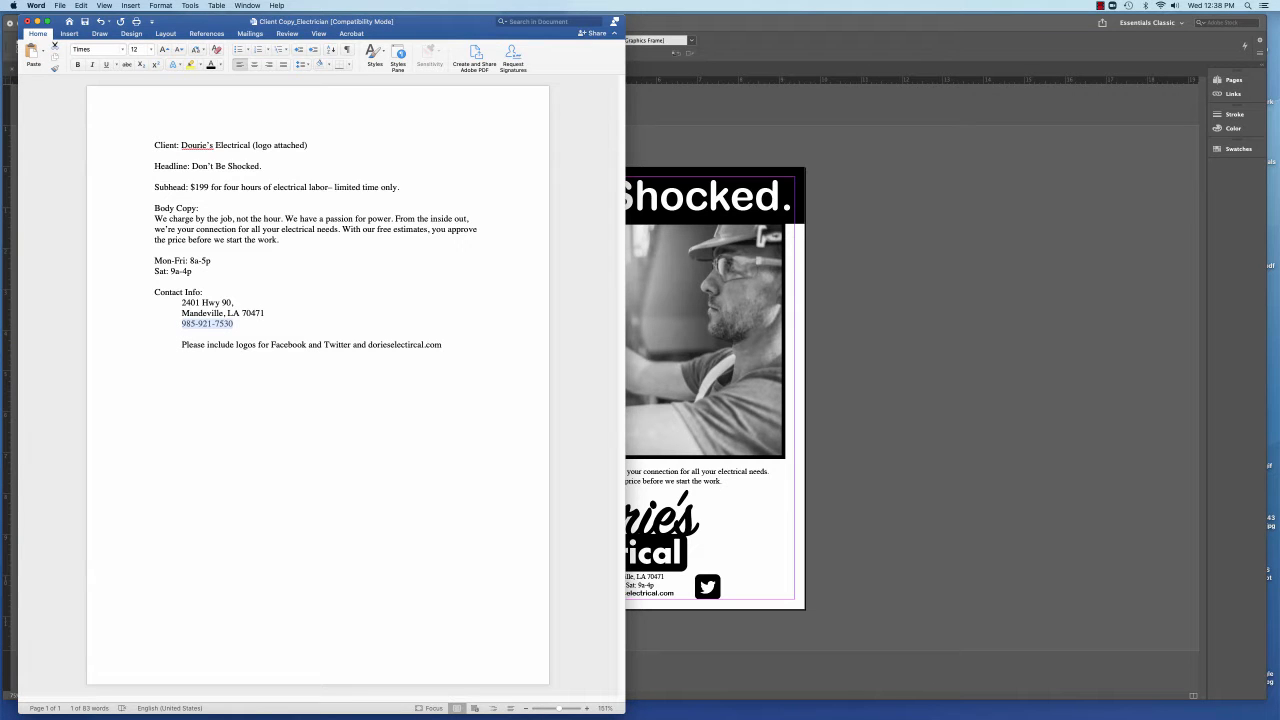
pyautogui.click(897, 352)
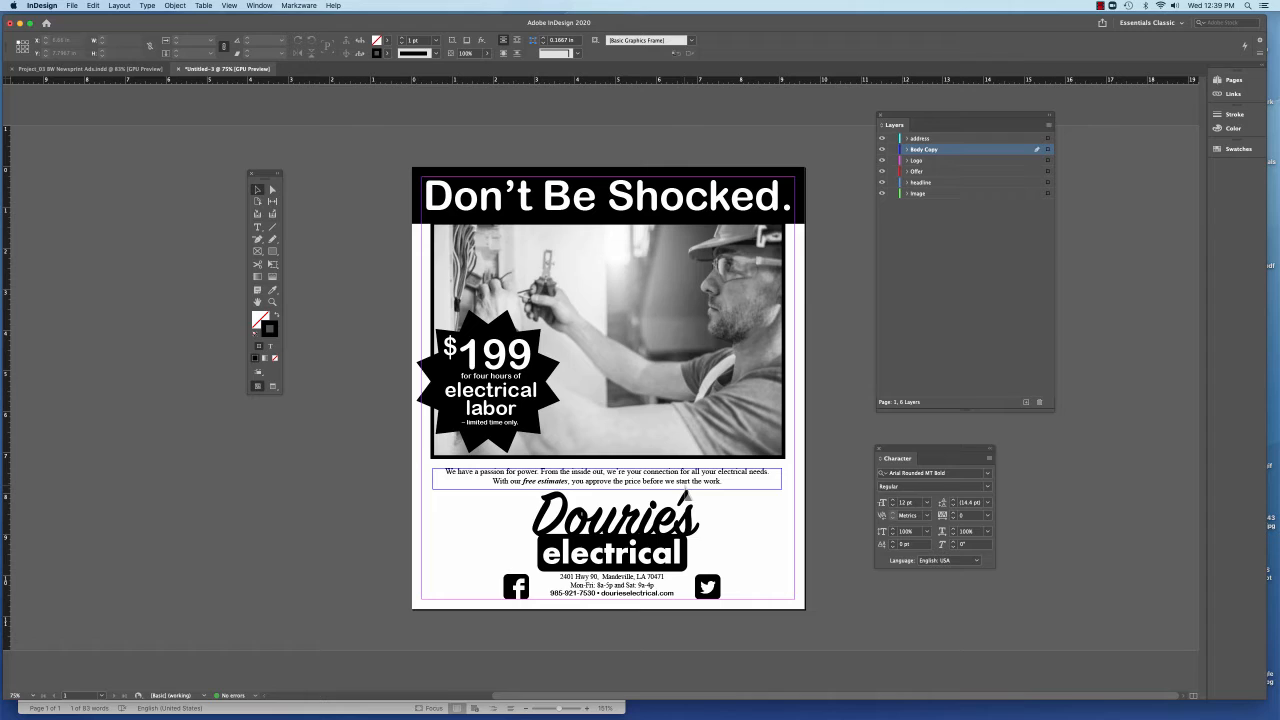
# Scale up the phone-and-website line under the address to about 20 pt text, making its frame about 6.1 in wide
pyautogui.click(596, 284)
pyautogui.press('super+equal')
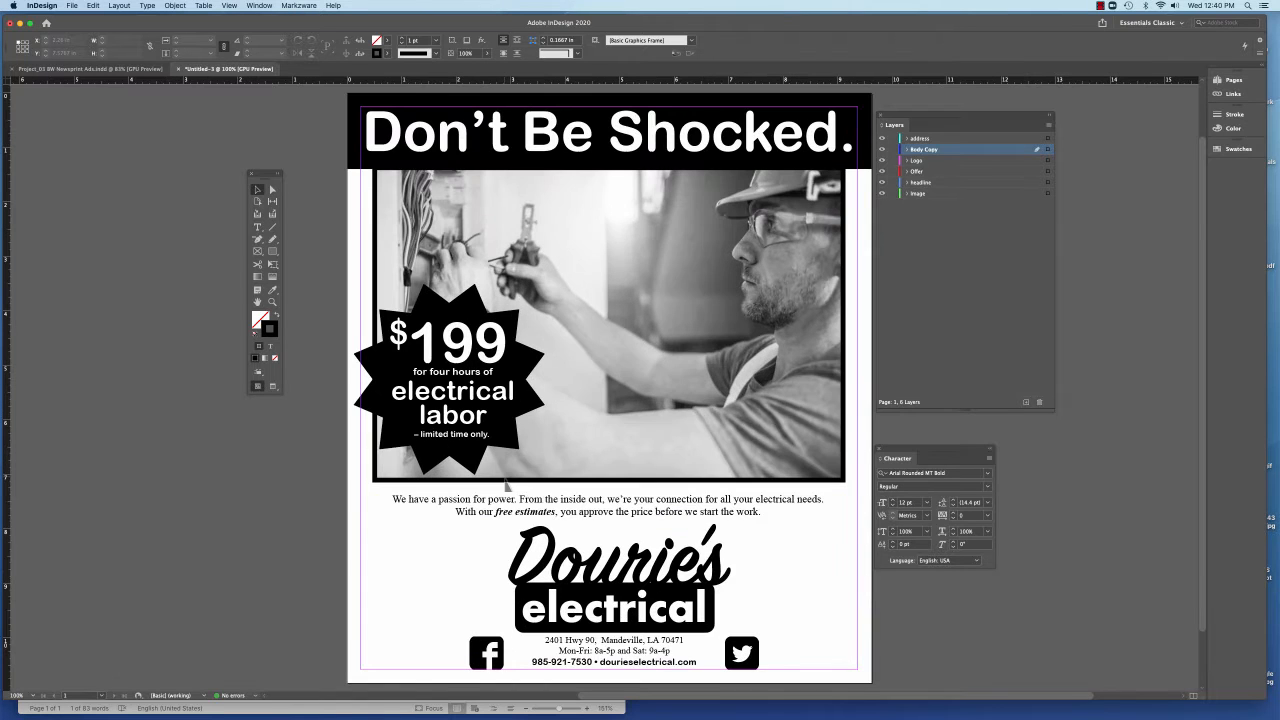
pyautogui.scroll(-3, 535, 497)
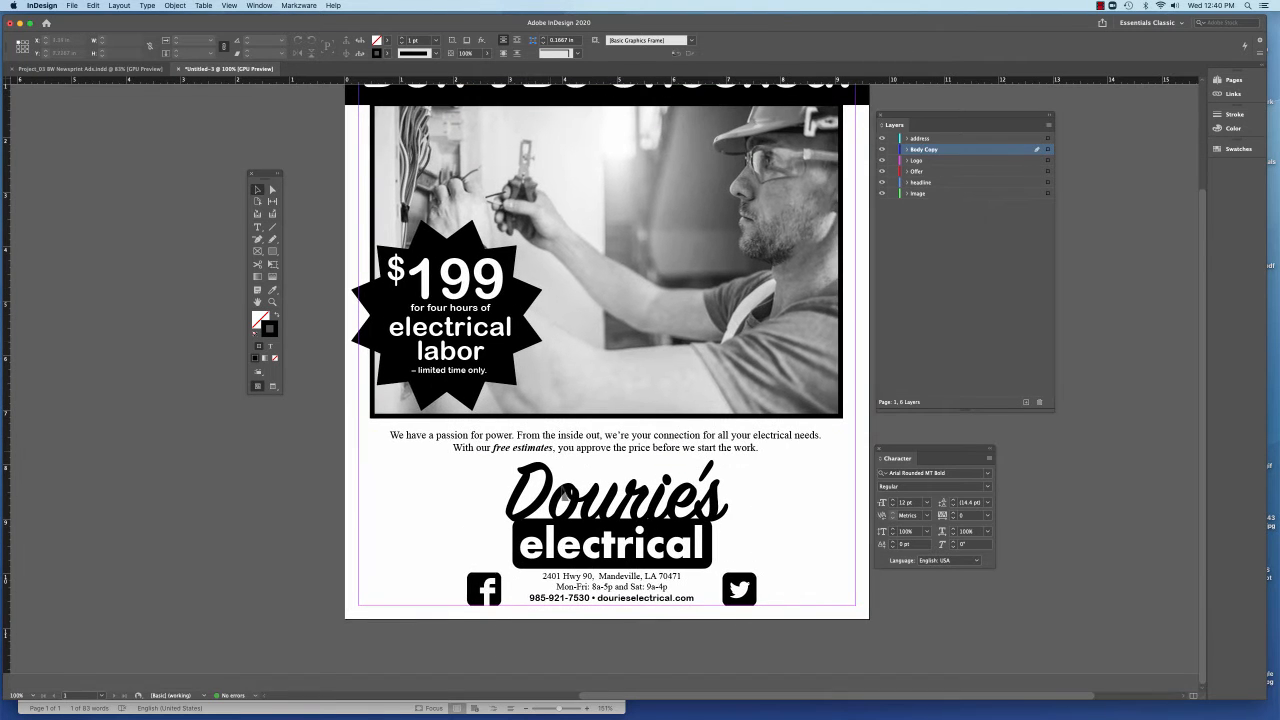
pyautogui.click(573, 603)
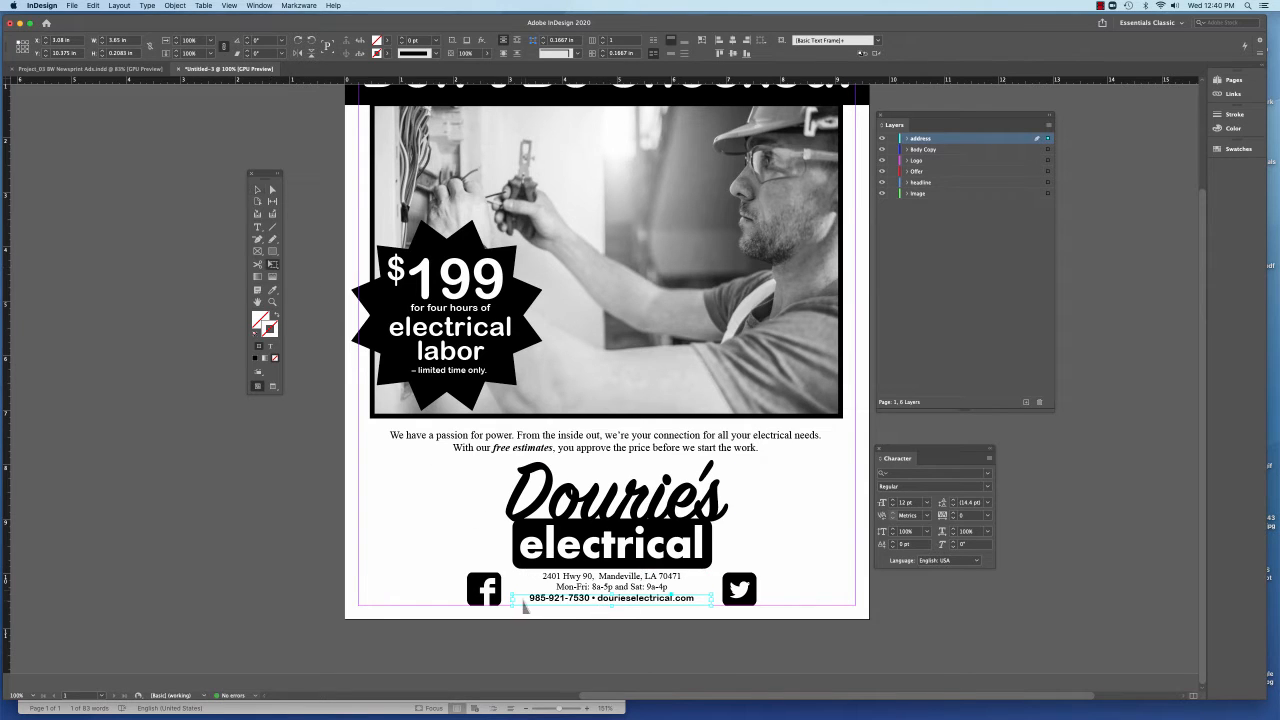
pyautogui.moveTo(513, 598); pyautogui.dragTo(360, 586)
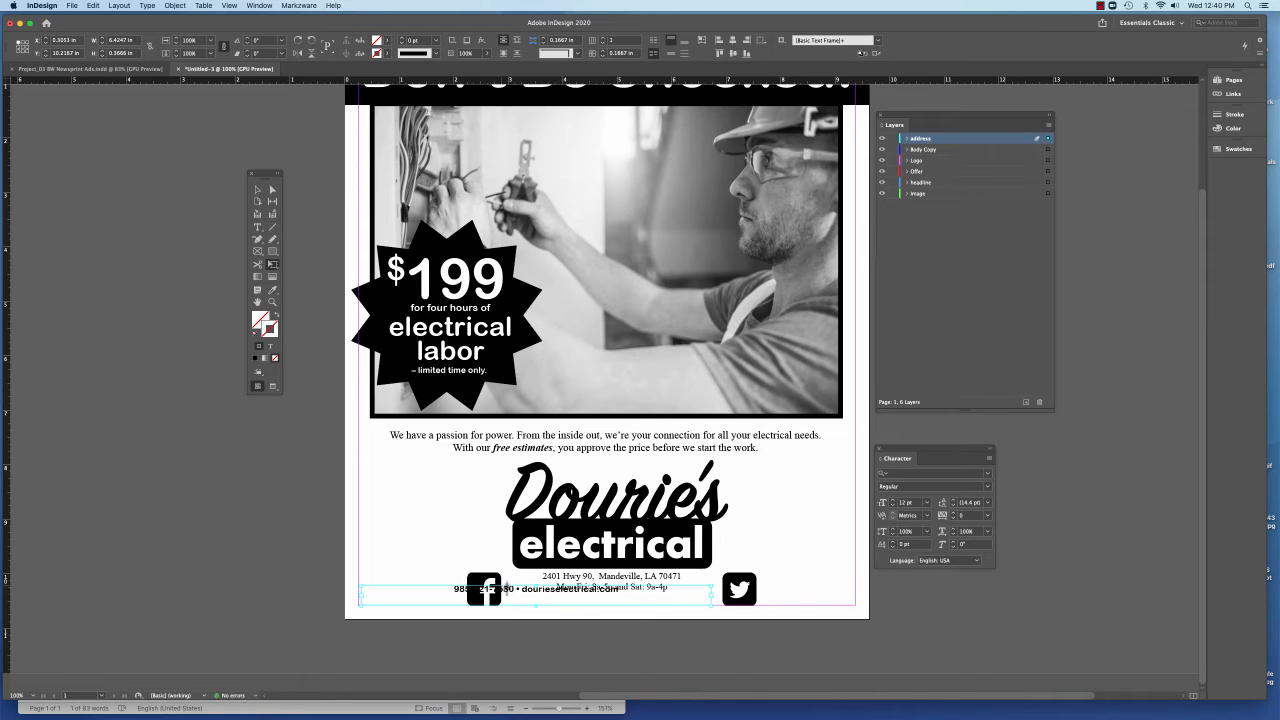
pyautogui.press('super+z')
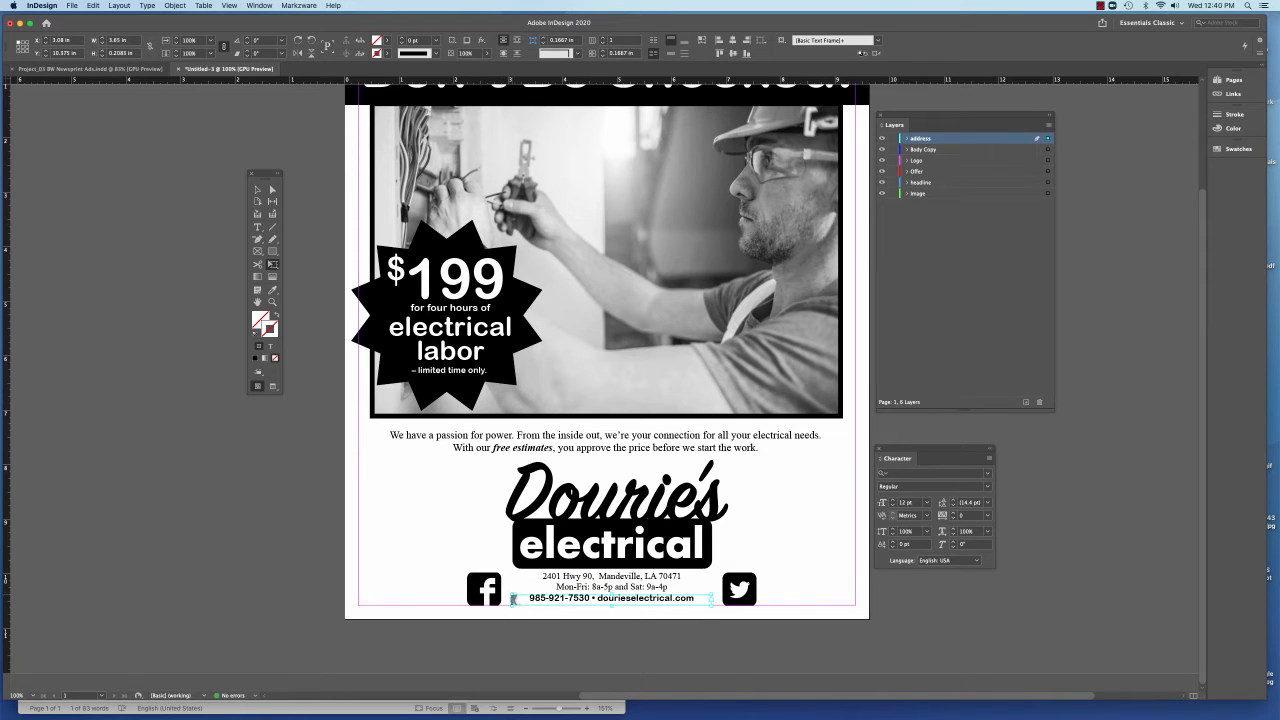
pyautogui.moveTo(513, 598); pyautogui.dragTo(451, 570)
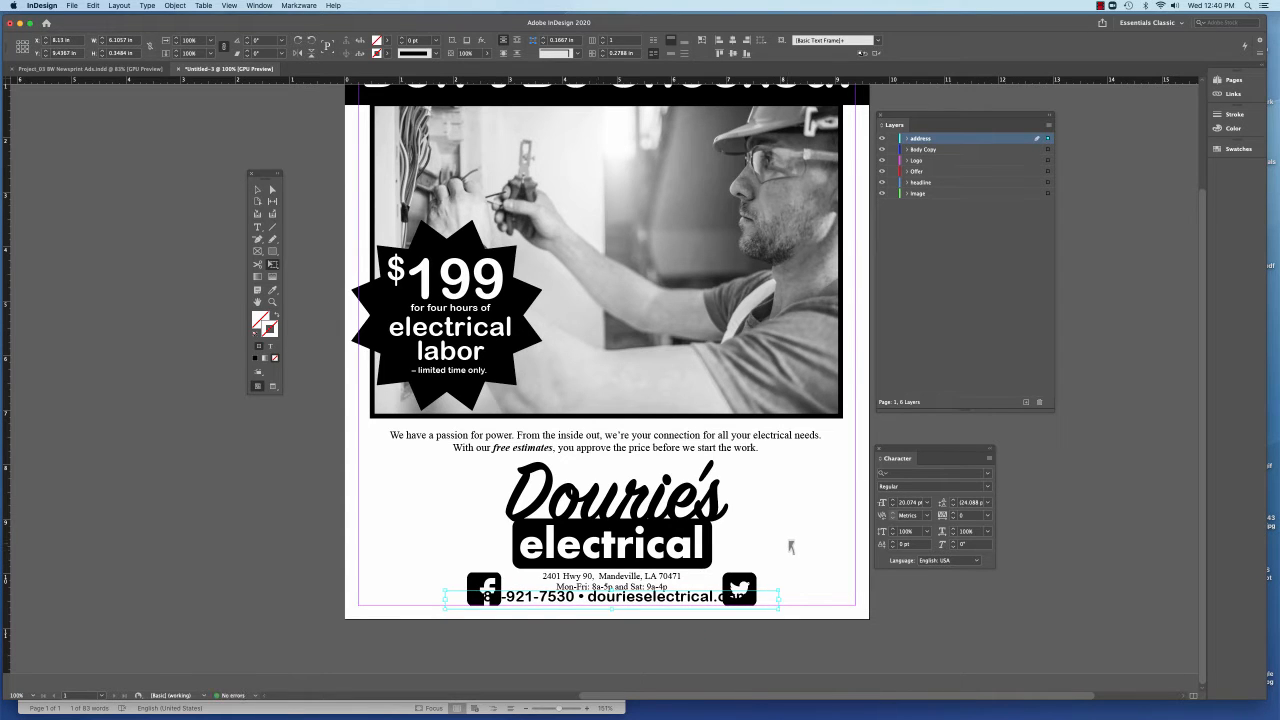
# Apply a gradient feather across the phone-and-website line so it fades out towards the end of the website address
pyautogui.click(273, 276)
pyautogui.moveTo(450, 557); pyautogui.dragTo(750, 564)
pyautogui.press('v')
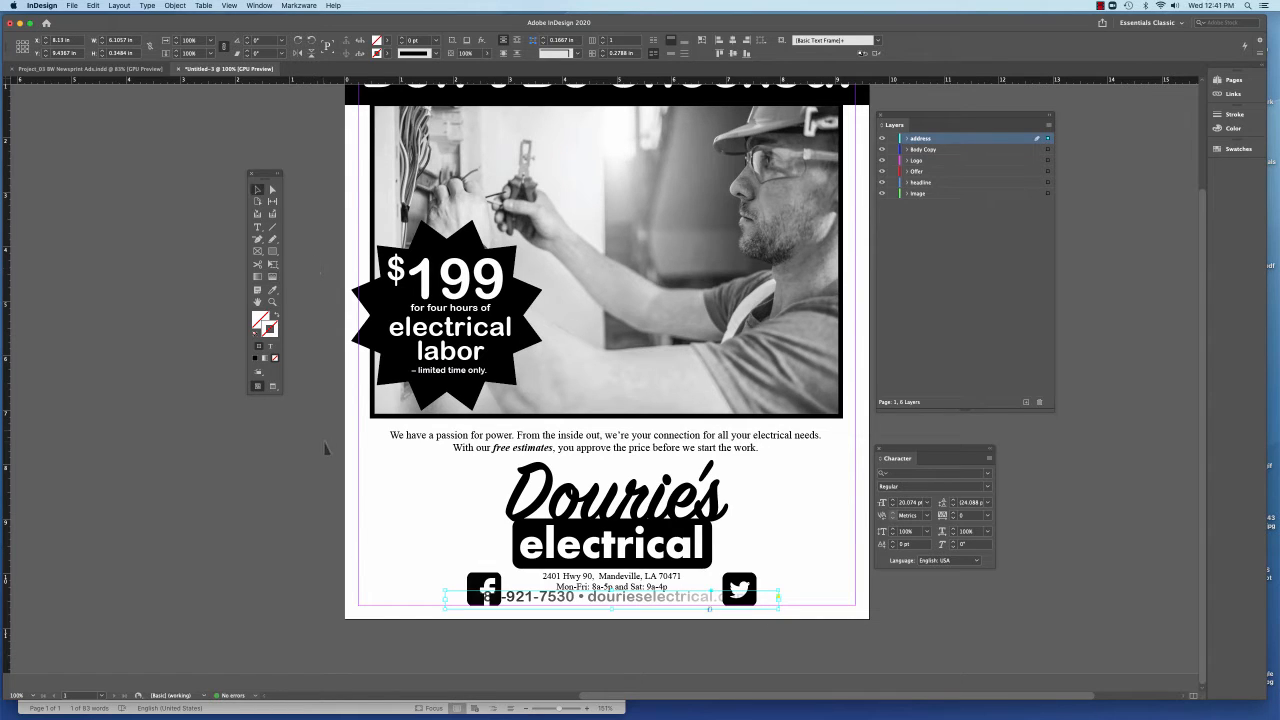
# Move the Facebook and Twitter icons together up about 0.5 in, beside the word "electrical" in the logo
pyautogui.click(477, 534)
pyautogui.click(484, 590)
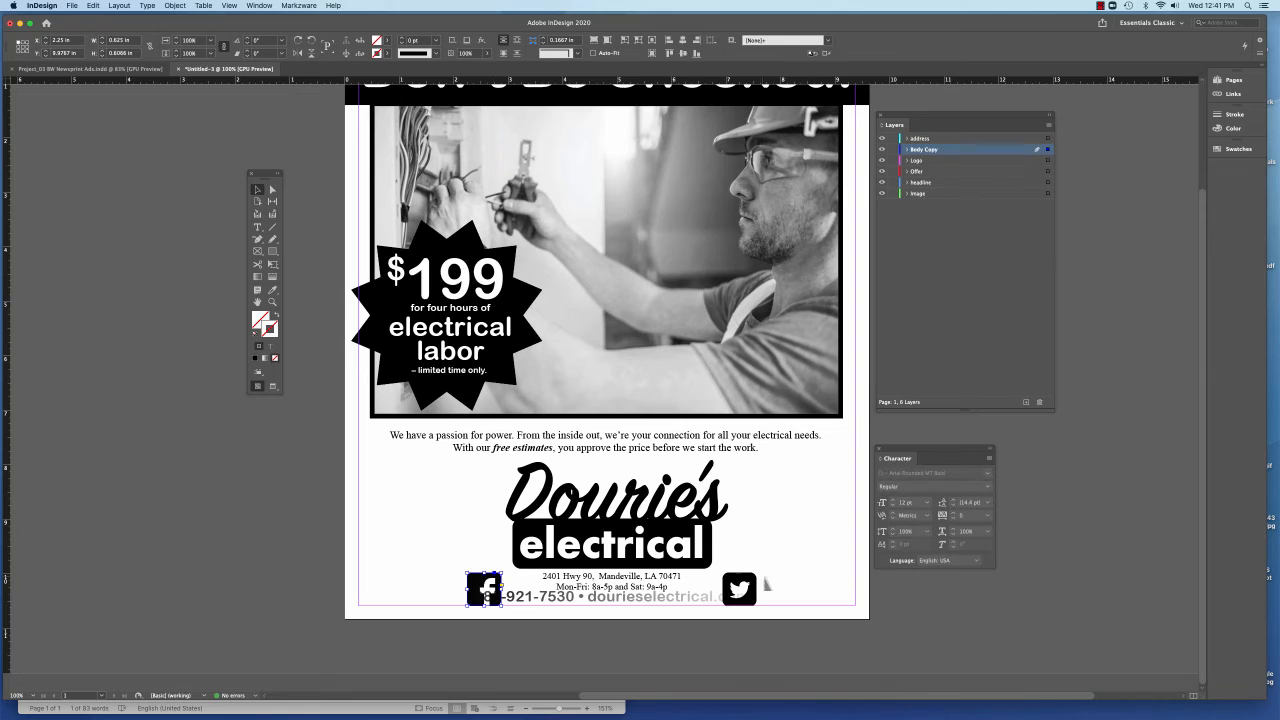
pyautogui.keyDown('shift'); pyautogui.click(750, 589); pyautogui.keyUp('shift')
pyautogui.moveTo(743, 589); pyautogui.dragTo(745, 556)
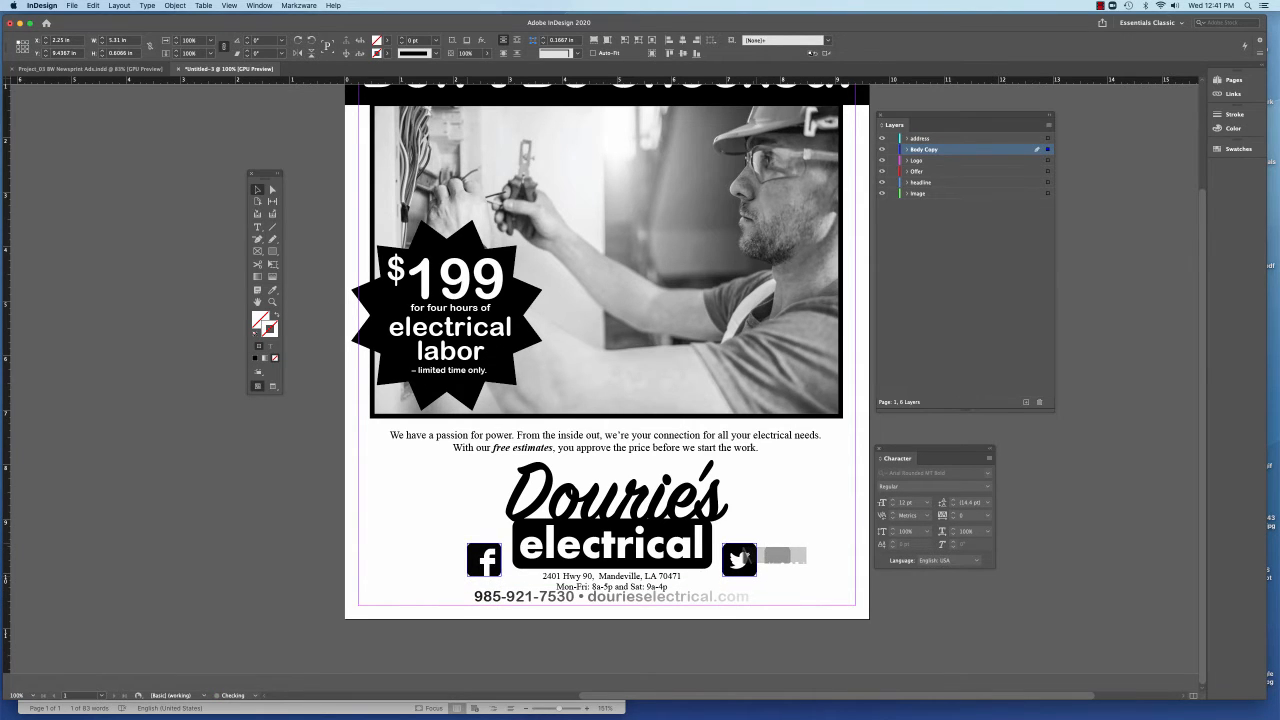
pyautogui.click(748, 625)
# Examine the fill colour swatch of the text in the feathered phone-and-website line
pyautogui.click(642, 606)
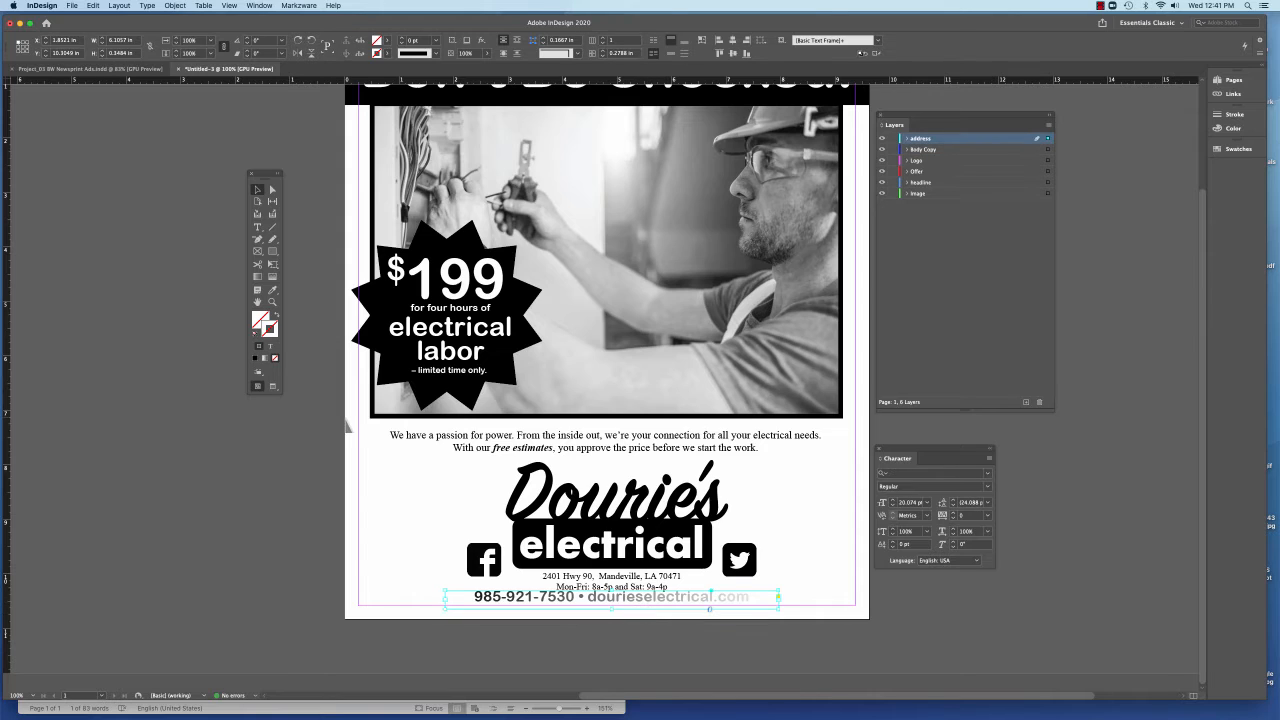
pyautogui.click(257, 227)
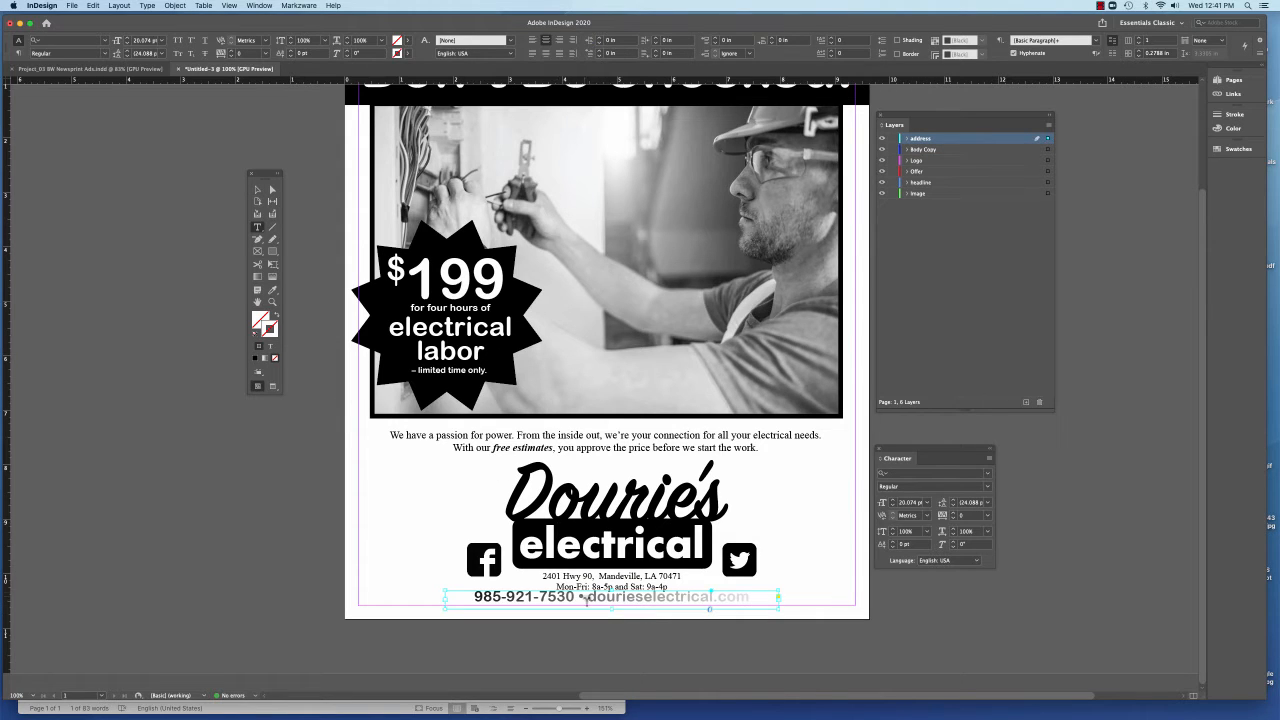
pyautogui.tripleClick(586, 600)
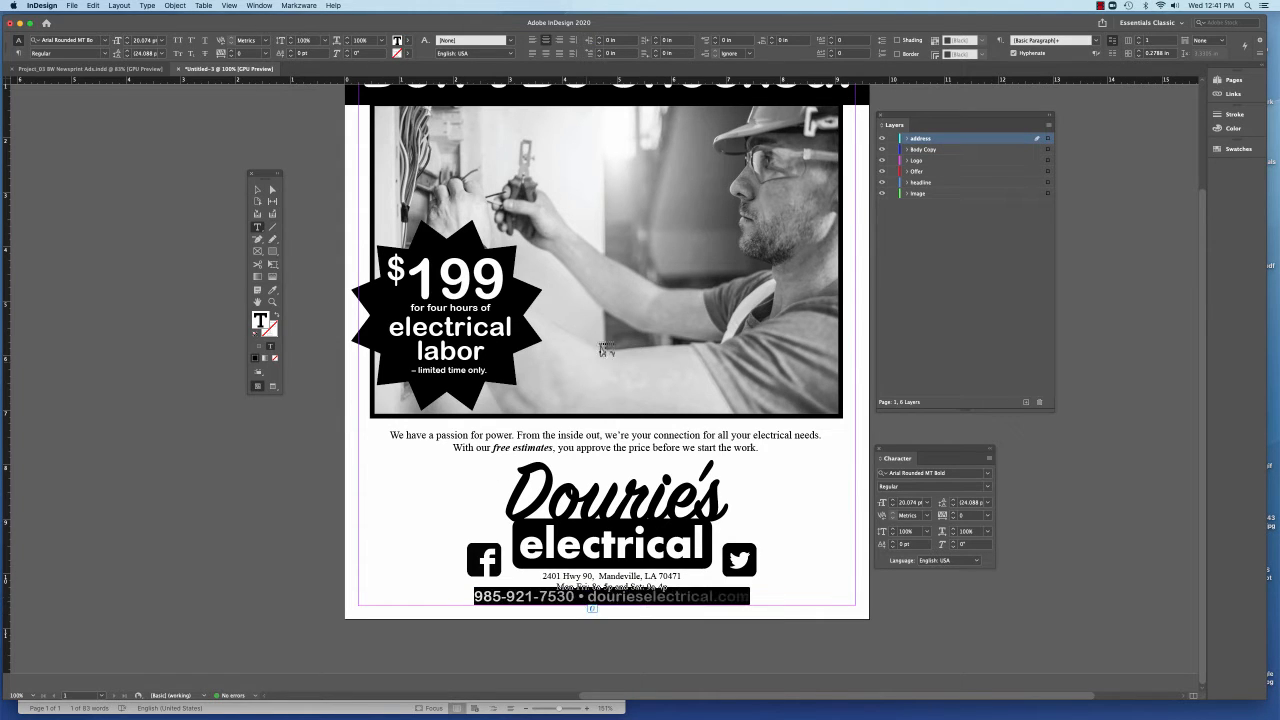
pyautogui.click(407, 40)
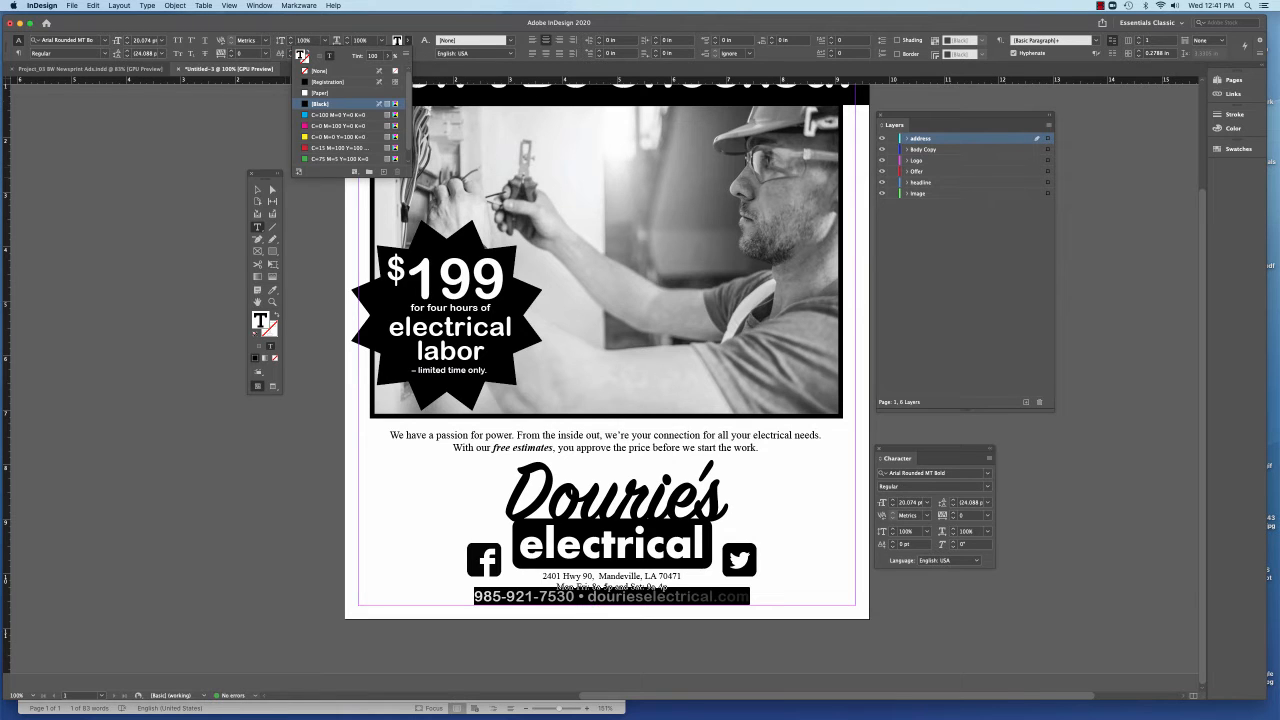
pyautogui.click(258, 190)
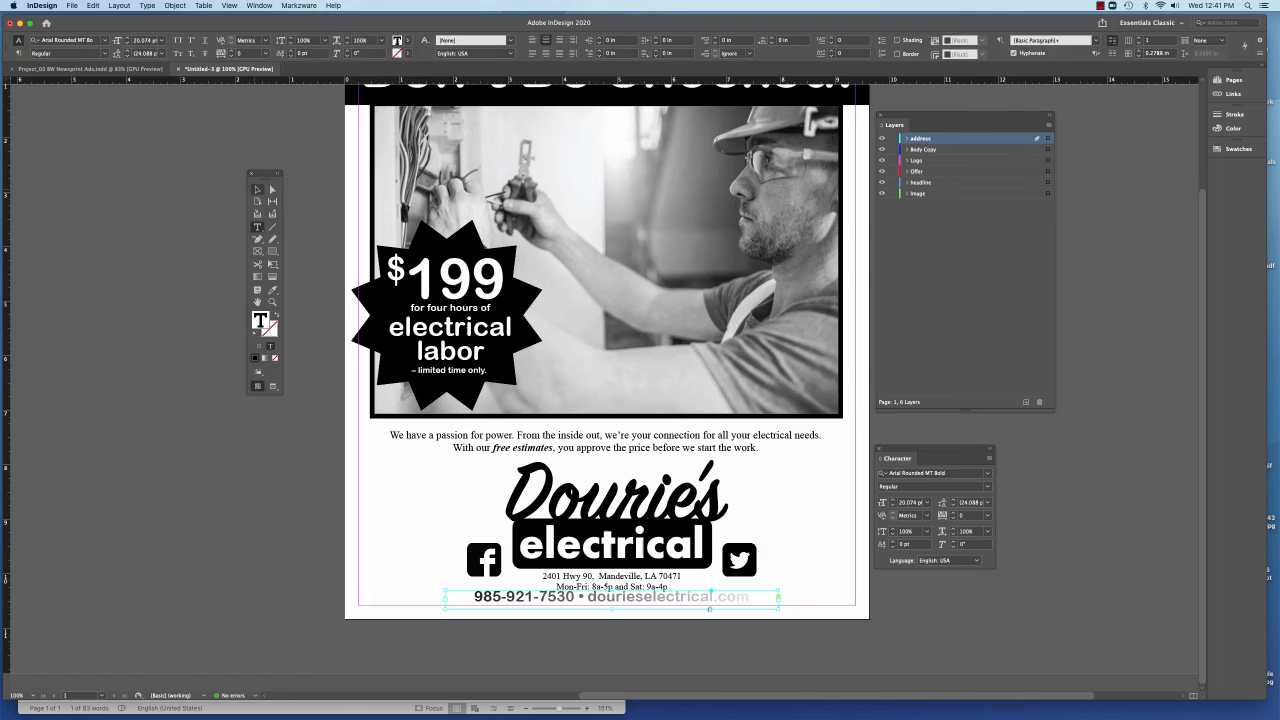
pyautogui.click(328, 259)
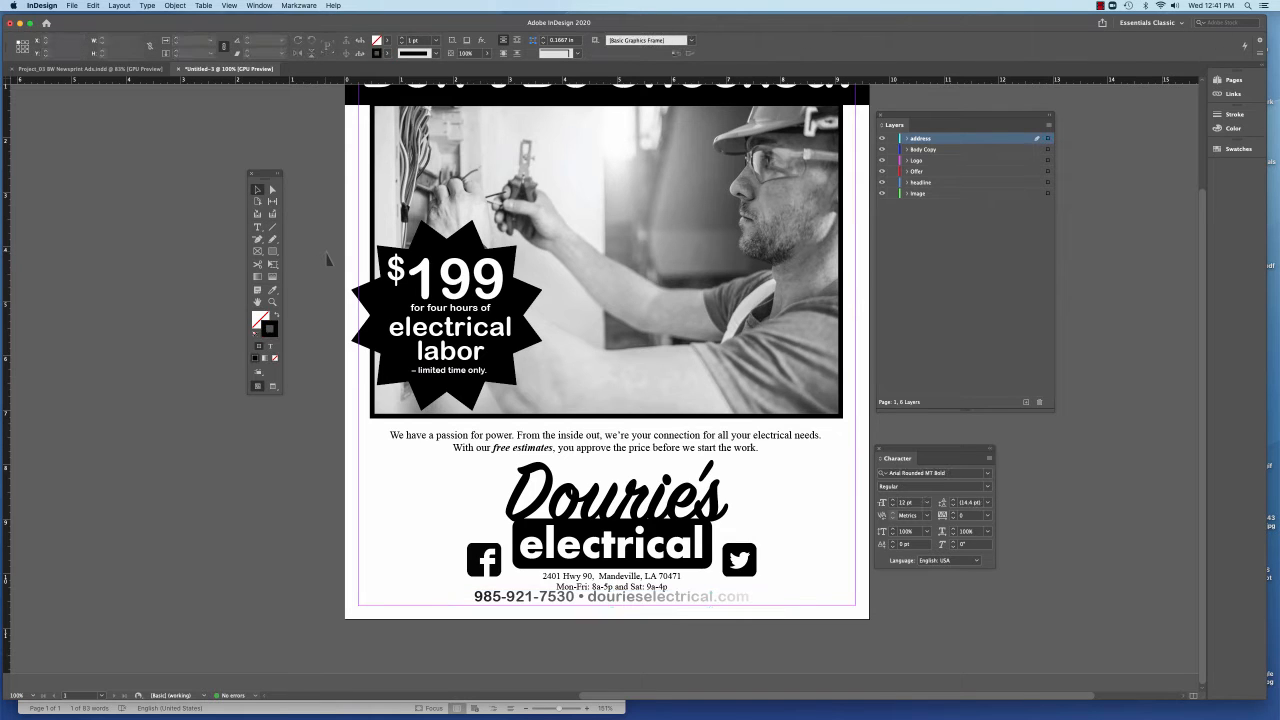
# Check that the website name in the feathered contact line can still be selected as live text
pyautogui.click(257, 227)
pyautogui.press('super+r')
pyautogui.press('super+r')
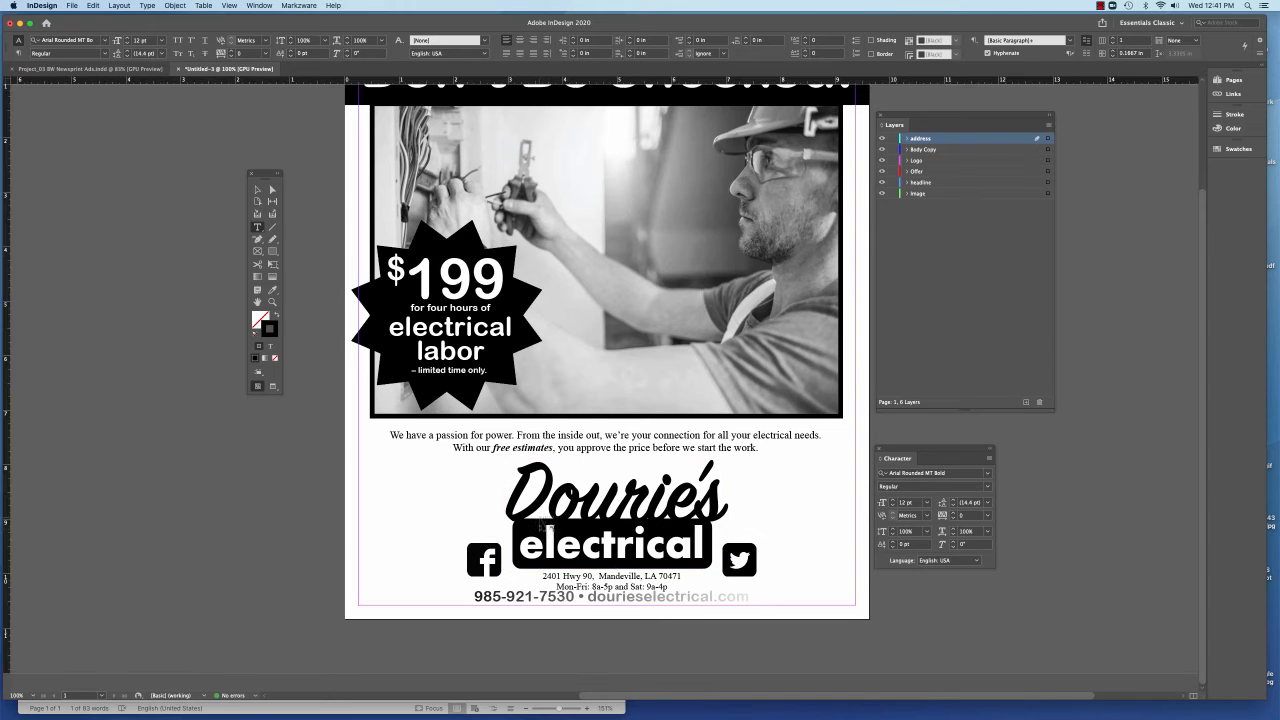
pyautogui.doubleClick(618, 603)
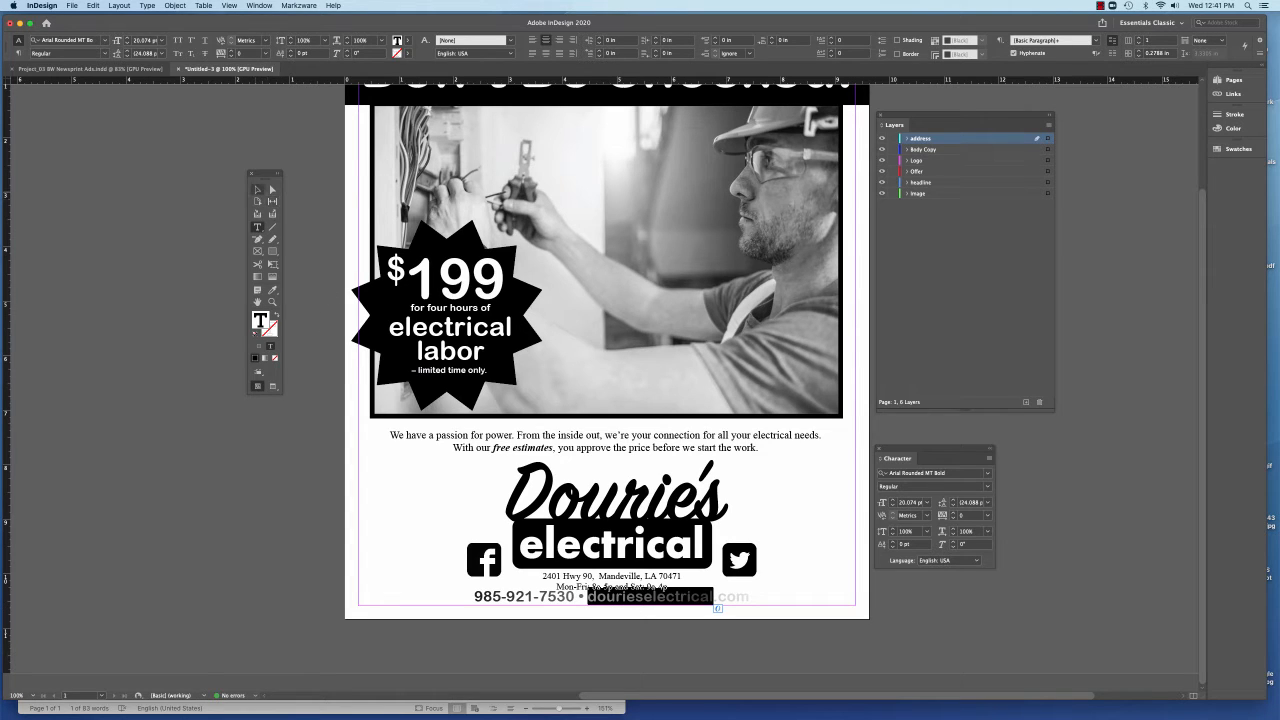
pyautogui.click(257, 189)
pyautogui.click(295, 196)
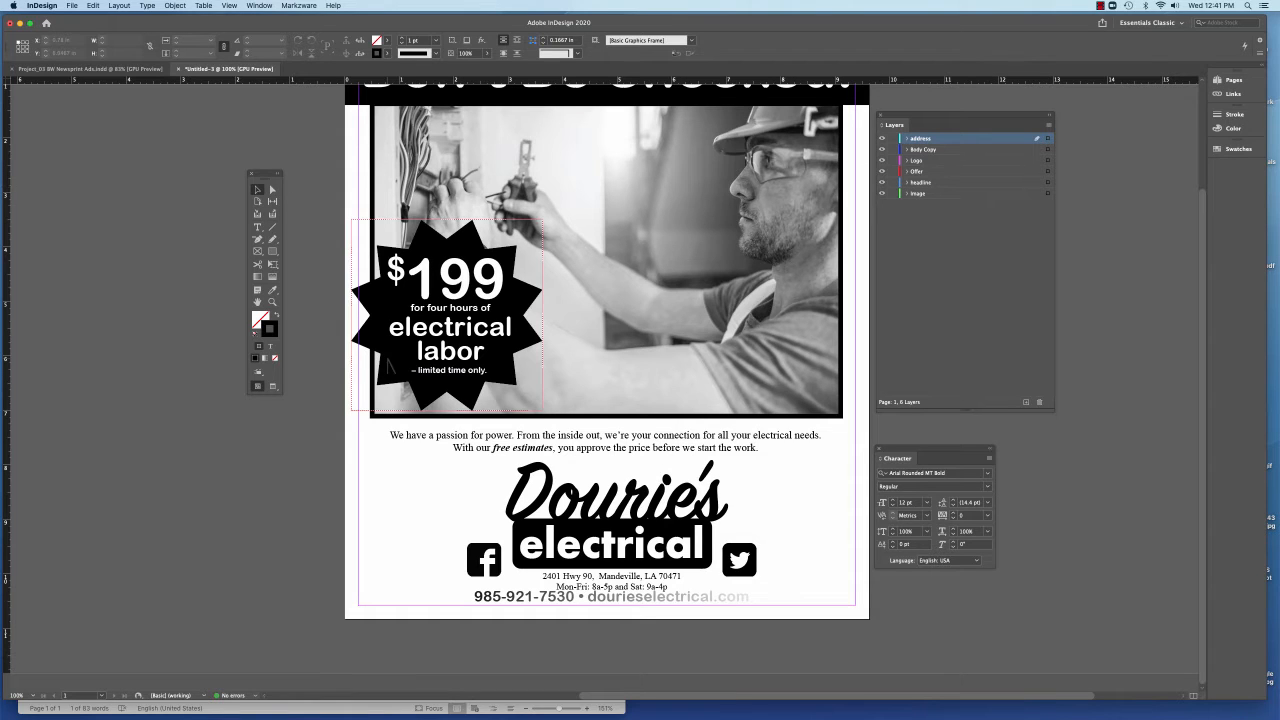
# Enlarge the phone-and-website line further with Free Transform, to about 21.3 pt text and a frame about 6.5 in wide
pyautogui.click(507, 605)
pyautogui.click(508, 604)
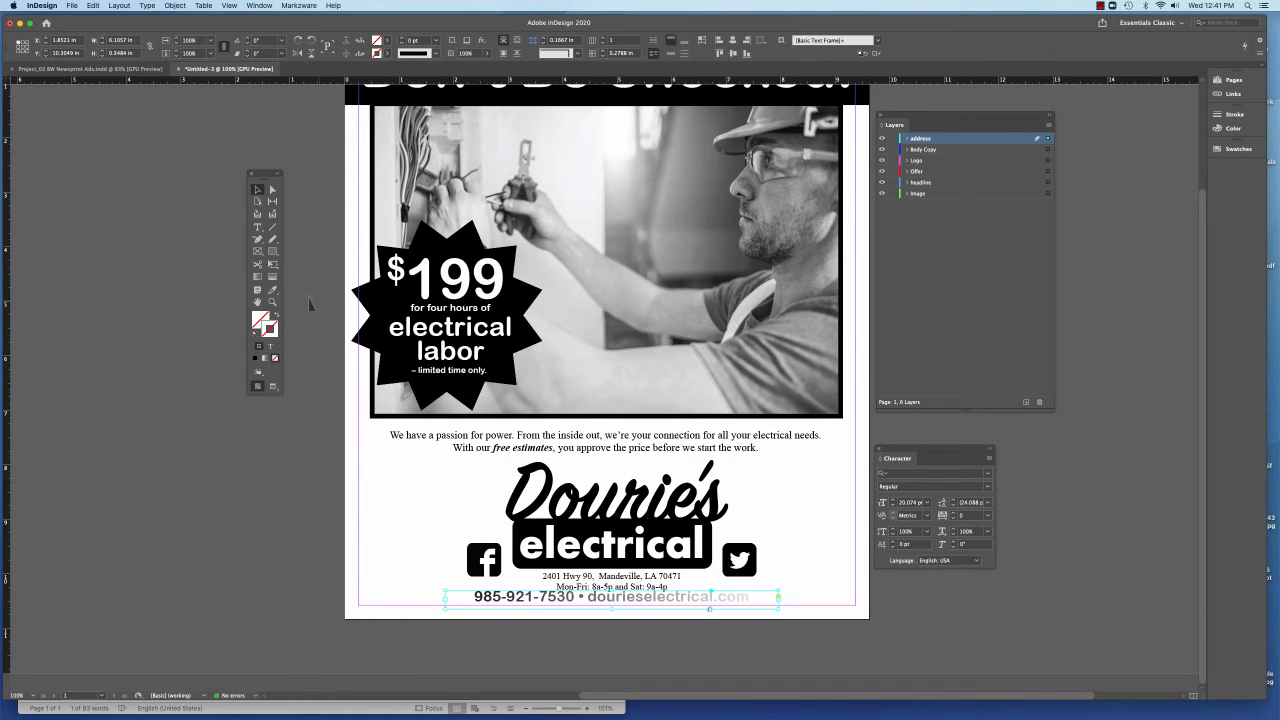
pyautogui.press('c')
pyautogui.press('e')
pyautogui.moveTo(445, 597); pyautogui.dragTo(437, 597)
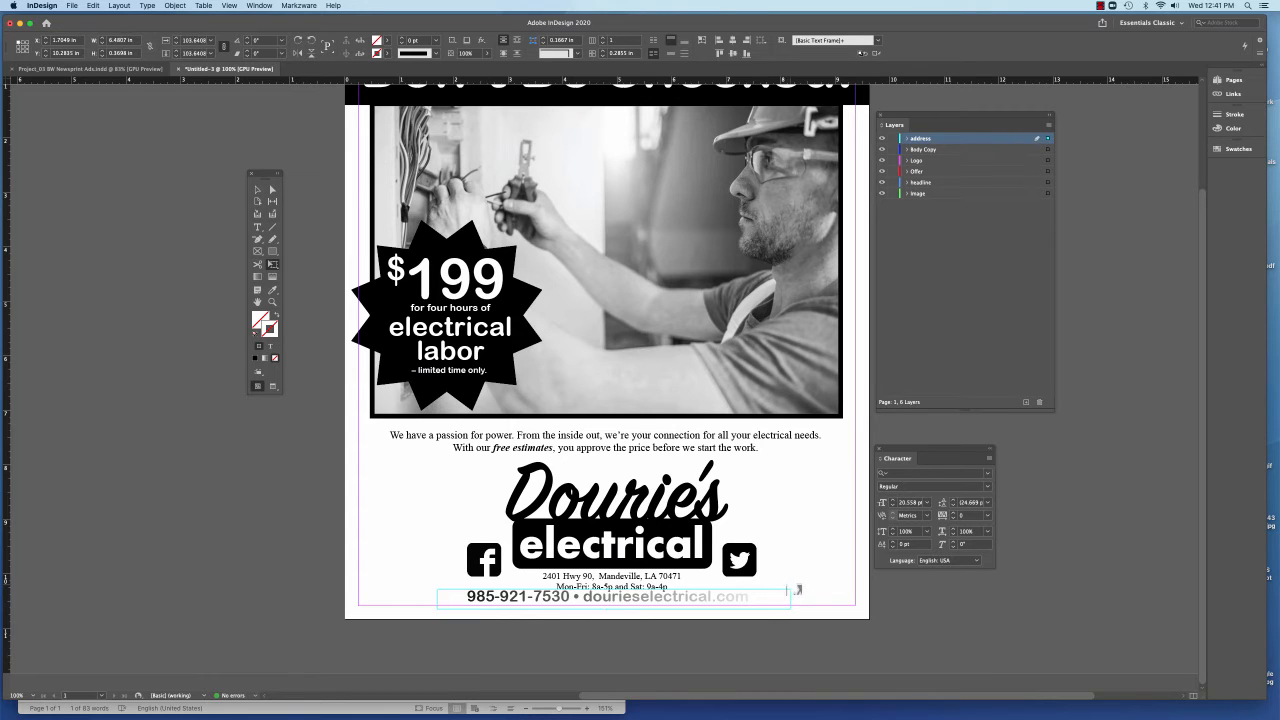
pyautogui.moveTo(787, 595); pyautogui.dragTo(793, 589)
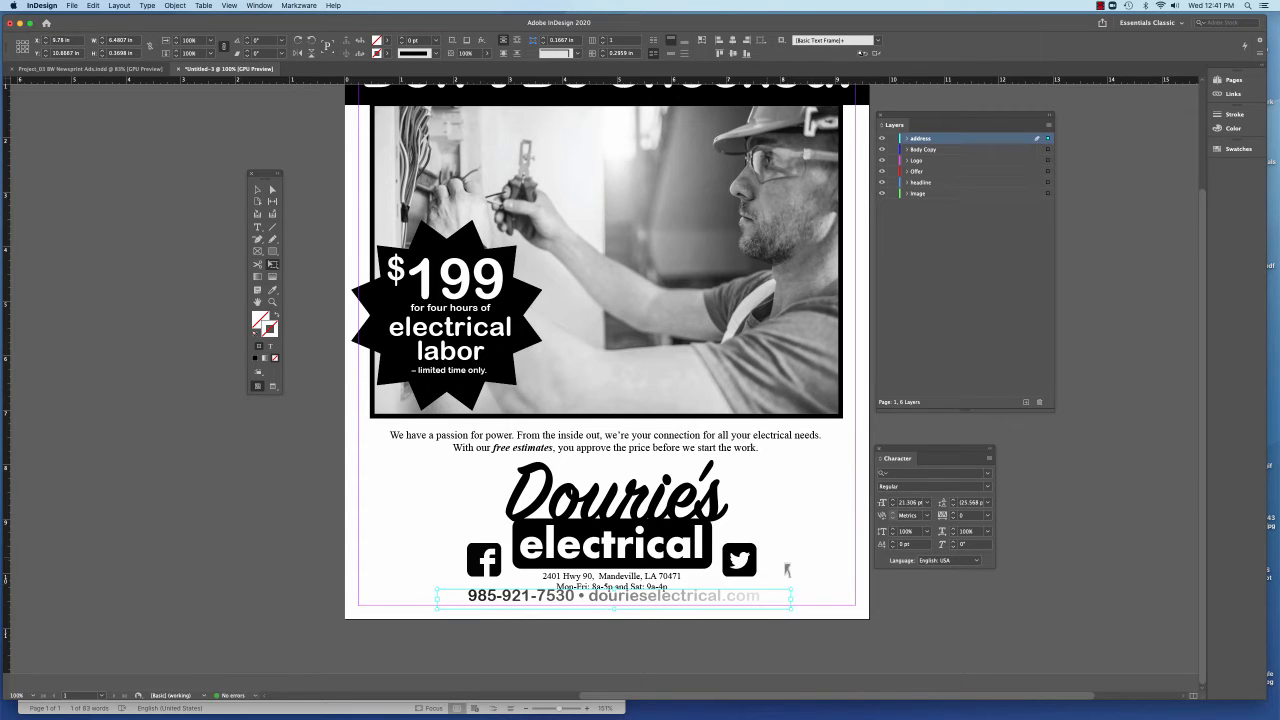
pyautogui.click(309, 338)
pyautogui.press('super+minus')
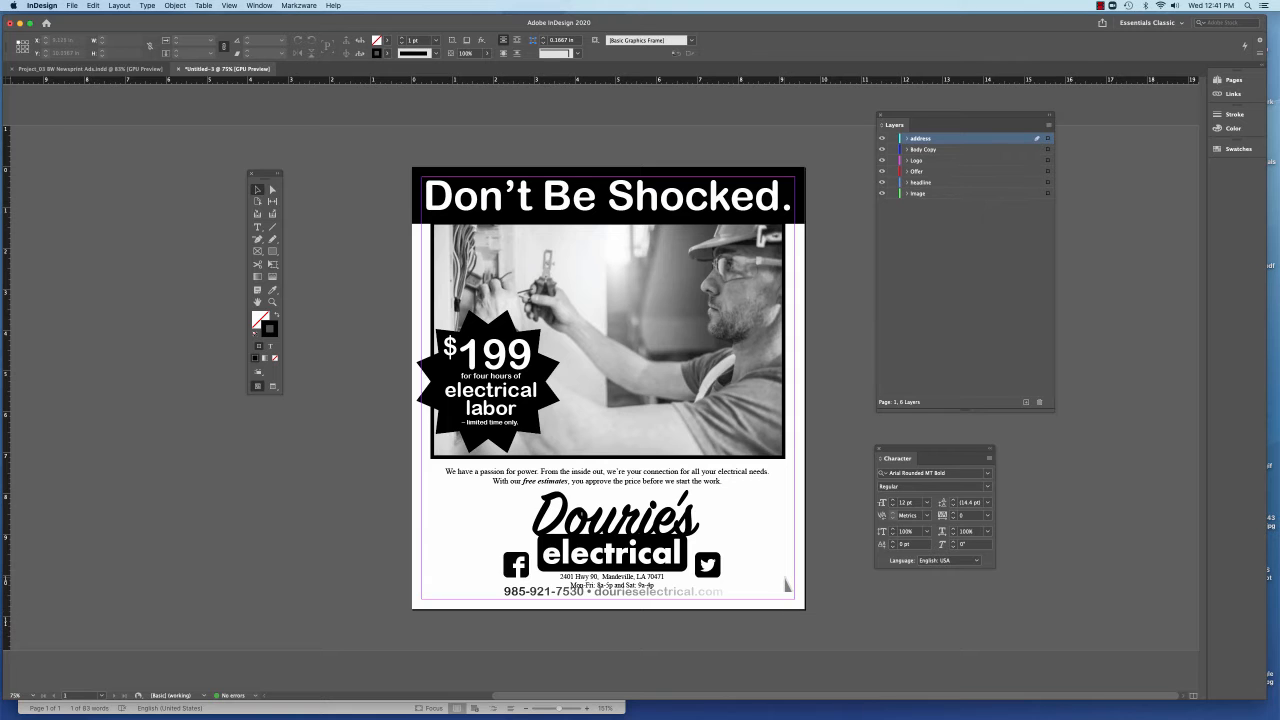
# Move the Dourie's Electrical logo and the address and hours block together up about 0.13 in, clear of the contact line
pyautogui.press('super+equal')
pyautogui.press('super+equal')
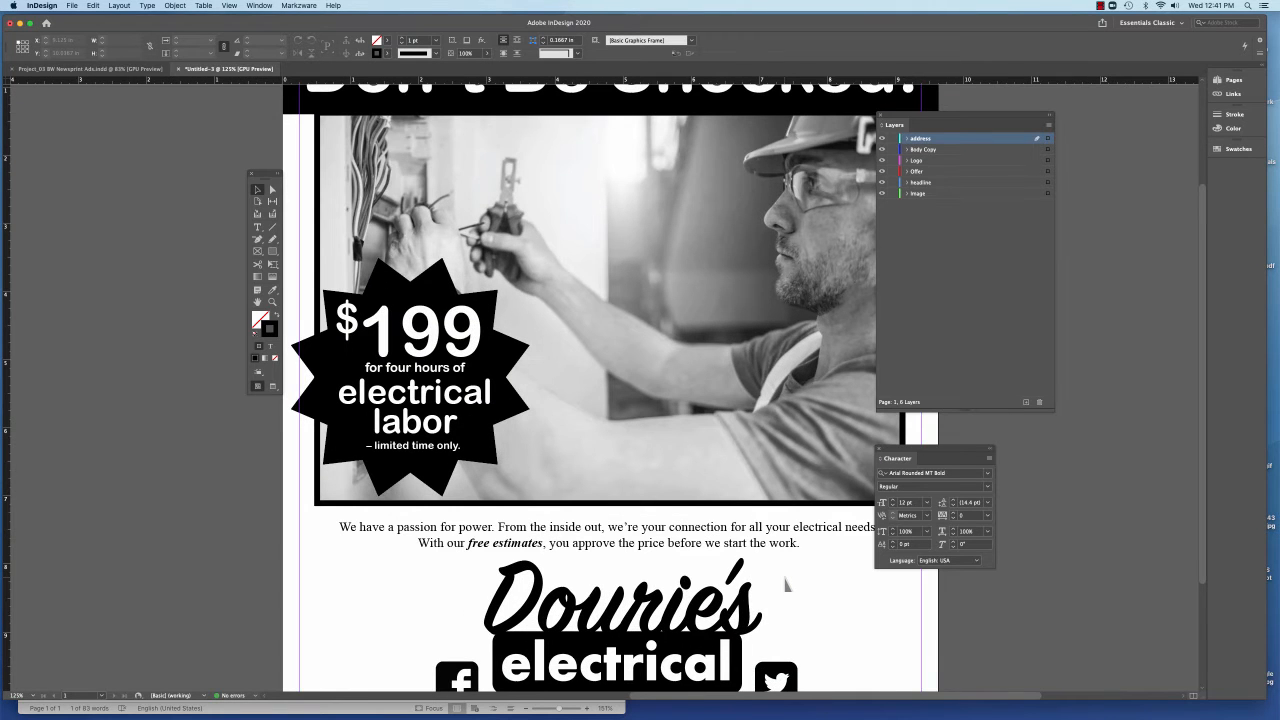
pyautogui.scroll(-3, 759, 572)
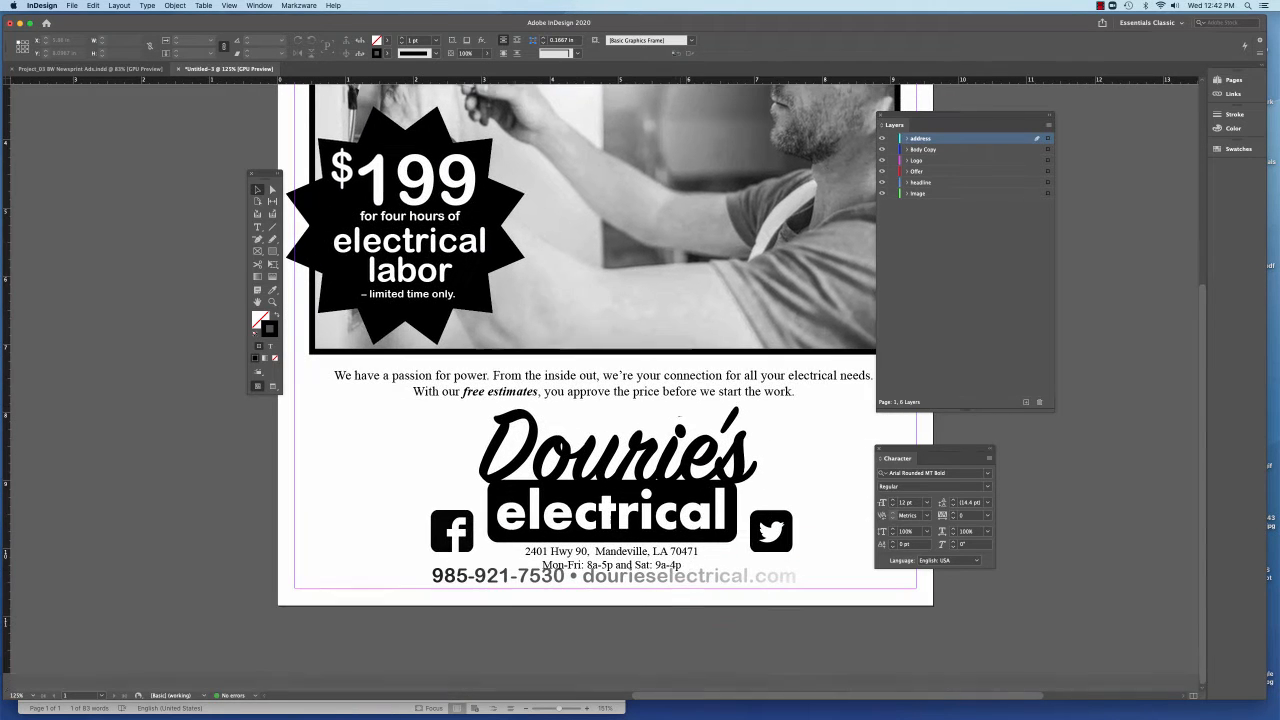
pyautogui.click(602, 560)
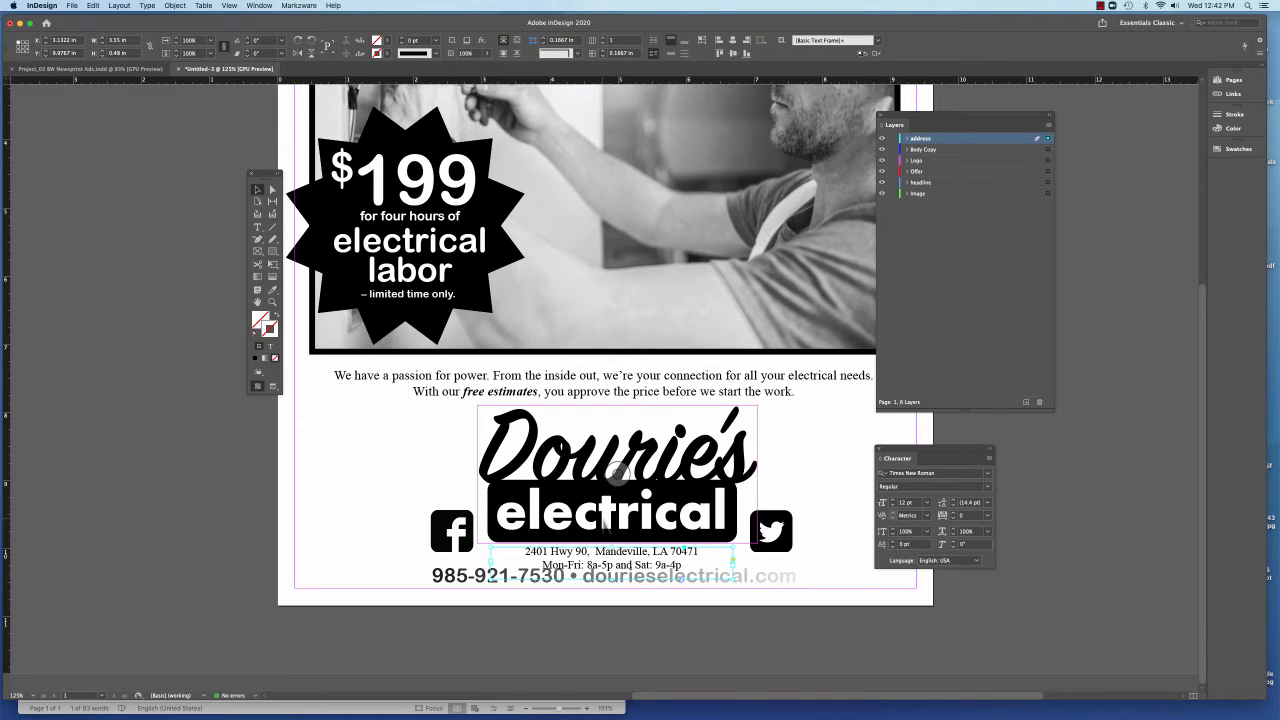
pyautogui.keyDown('shift'); pyautogui.click(603, 522); pyautogui.keyUp('shift')
pyautogui.moveTo(603, 522); pyautogui.dragTo(603, 514)
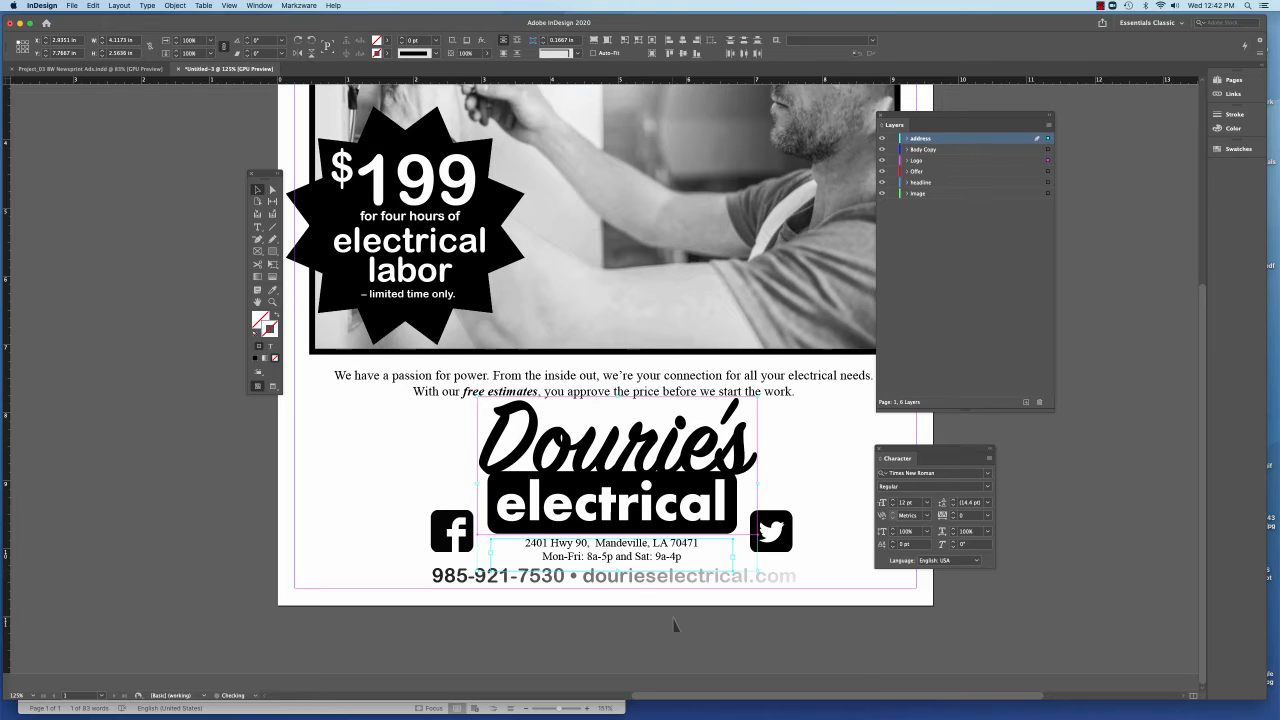
pyautogui.keyDown('shift'); pyautogui.click(535, 556); pyautogui.keyUp('shift')
pyautogui.click(563, 578)
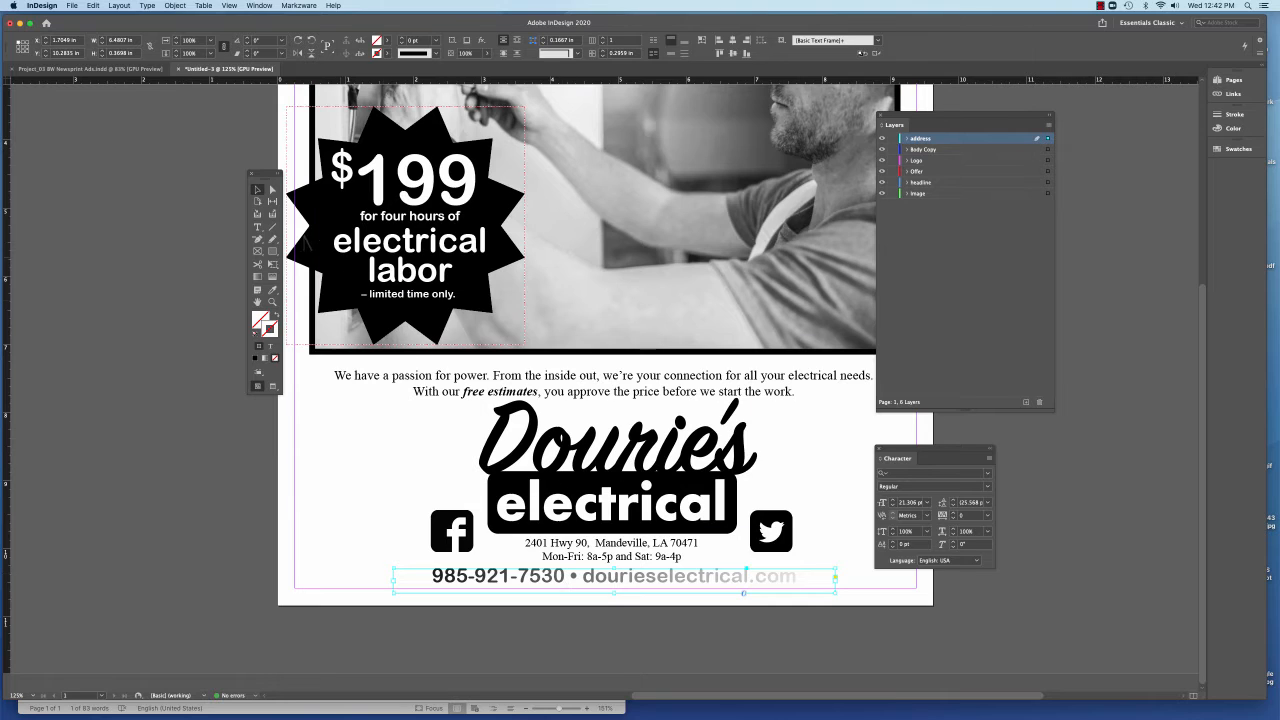
# Move the two-line body copy frame up about 0.13 in, closer to the photo and away from the logo
pyautogui.click(345, 388)
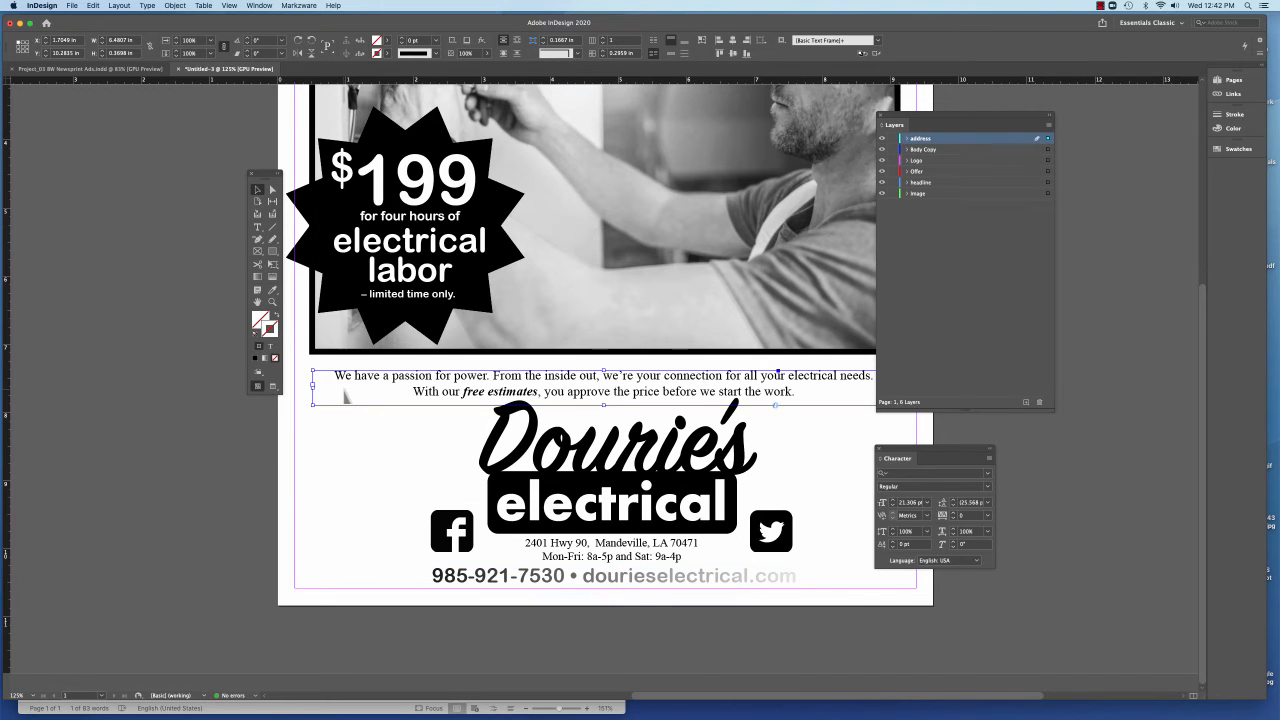
pyautogui.click(351, 453)
pyautogui.press('super+minus')
pyautogui.press('super+minus')
pyautogui.press('super+minus')
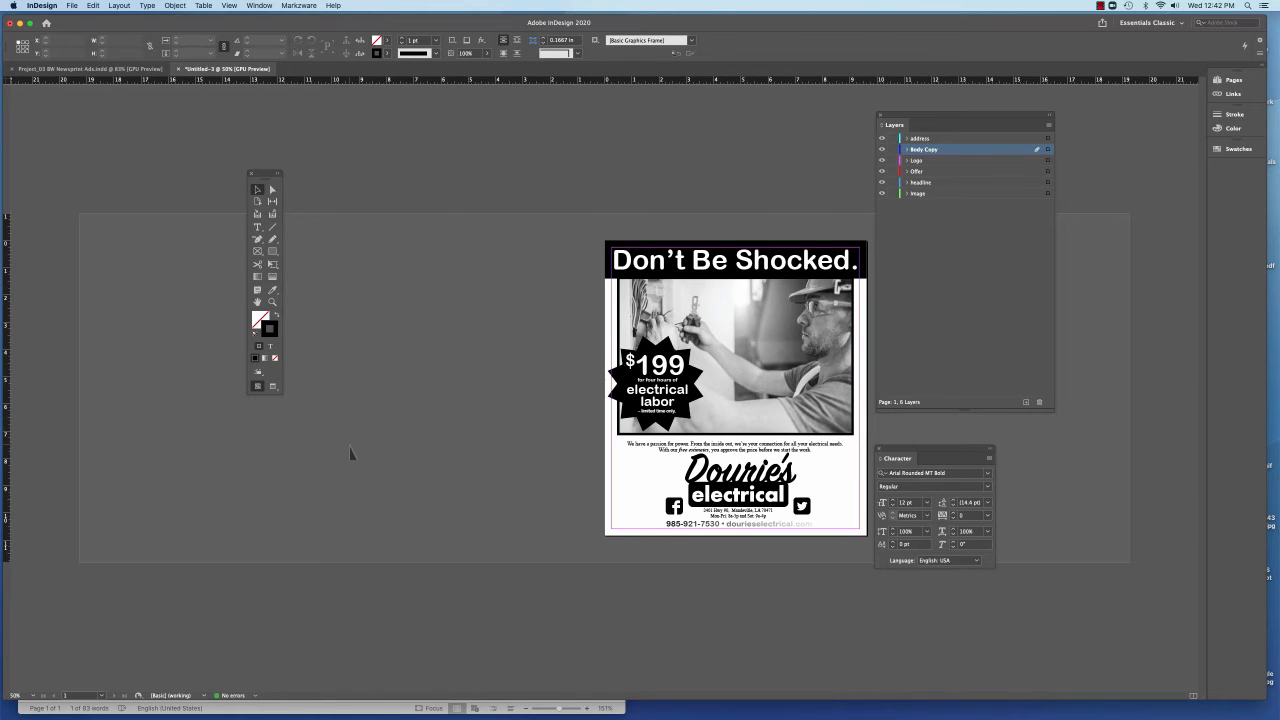
pyautogui.press('super+0')
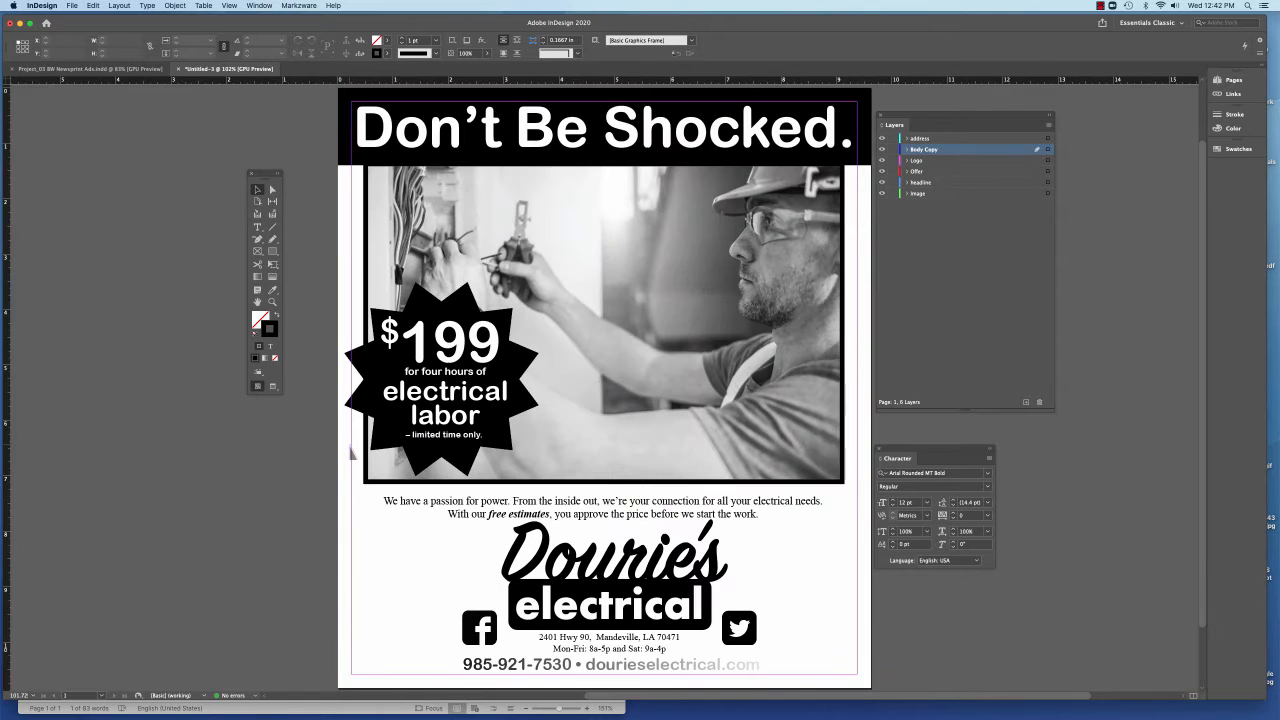
pyautogui.press('super+1')
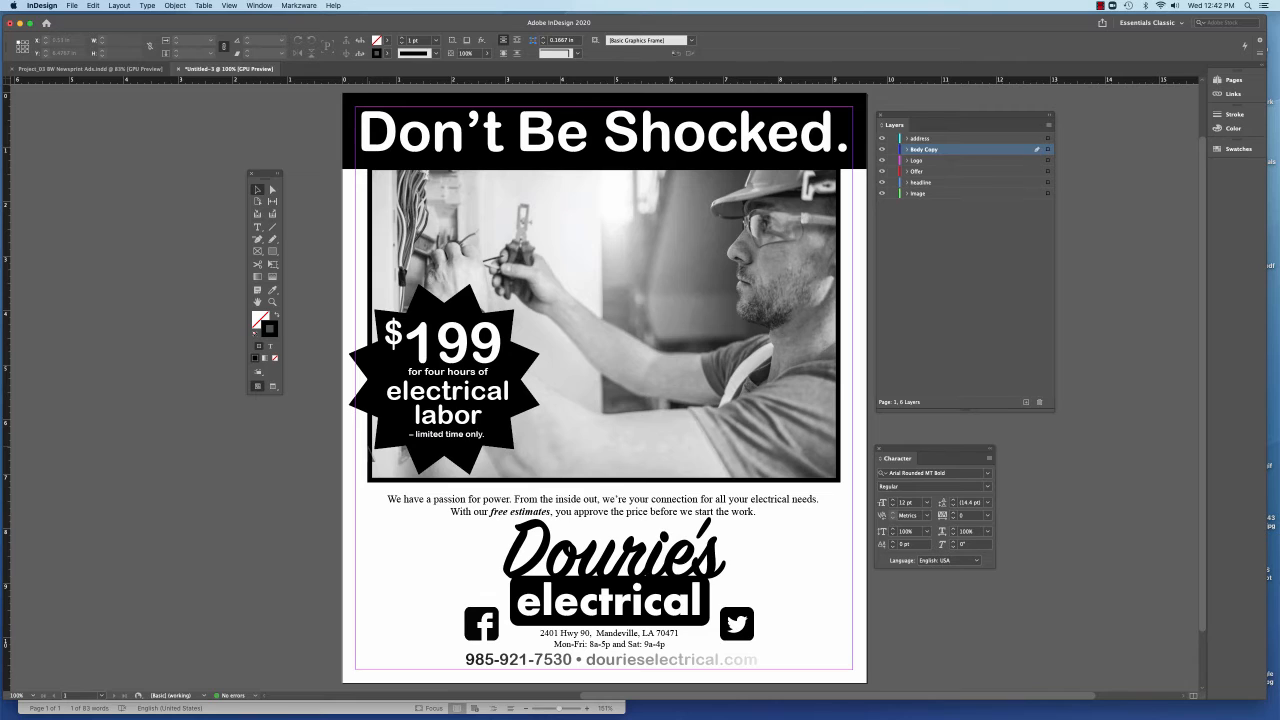
pyautogui.press('super+minus')
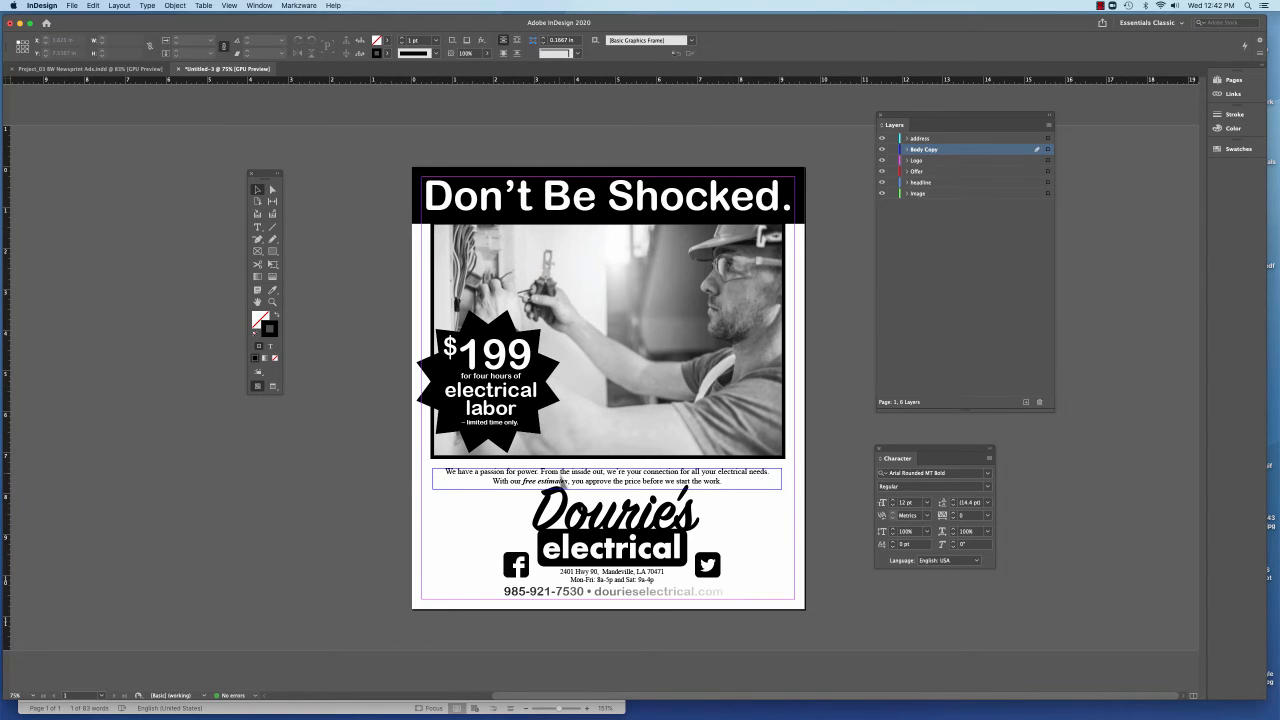
pyautogui.moveTo(561, 477); pyautogui.dragTo(561, 472)
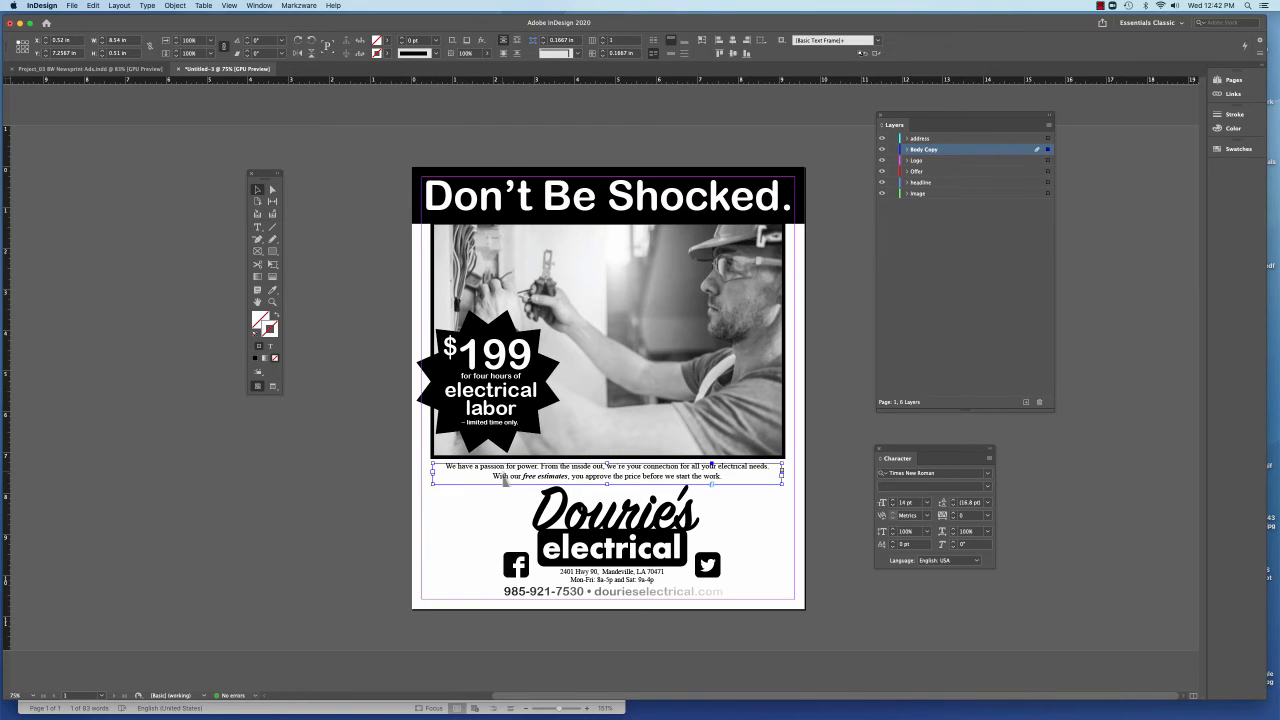
# Vertically center the body copy within its text frame using the Text Frame Options
pyautogui.press('super+b')
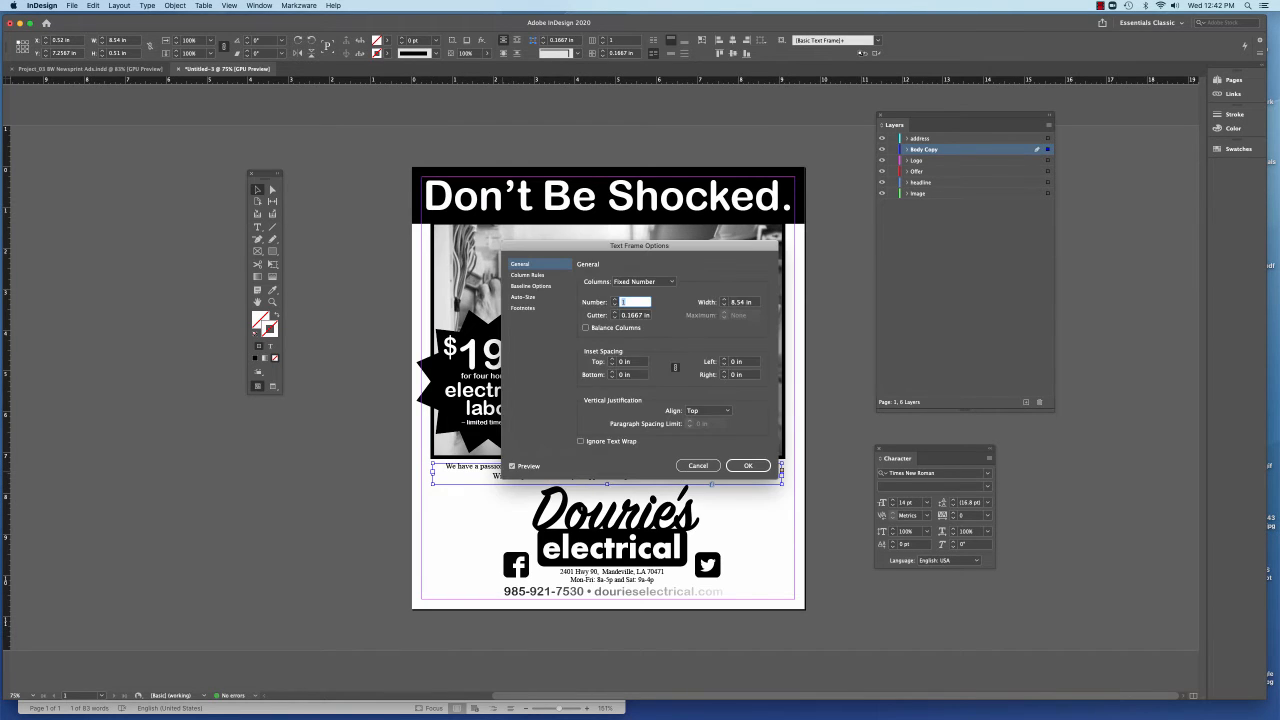
pyautogui.click(707, 410)
pyautogui.click(705, 428)
pyautogui.click(750, 468)
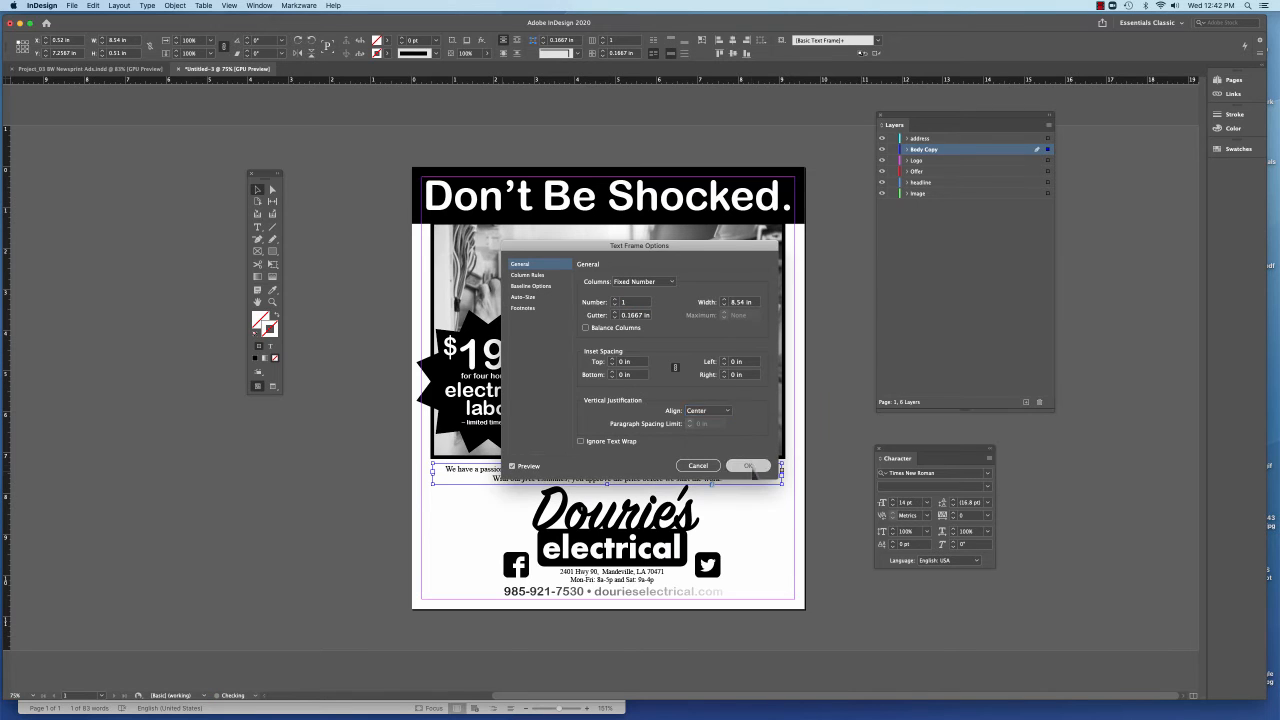
pyautogui.click(335, 255)
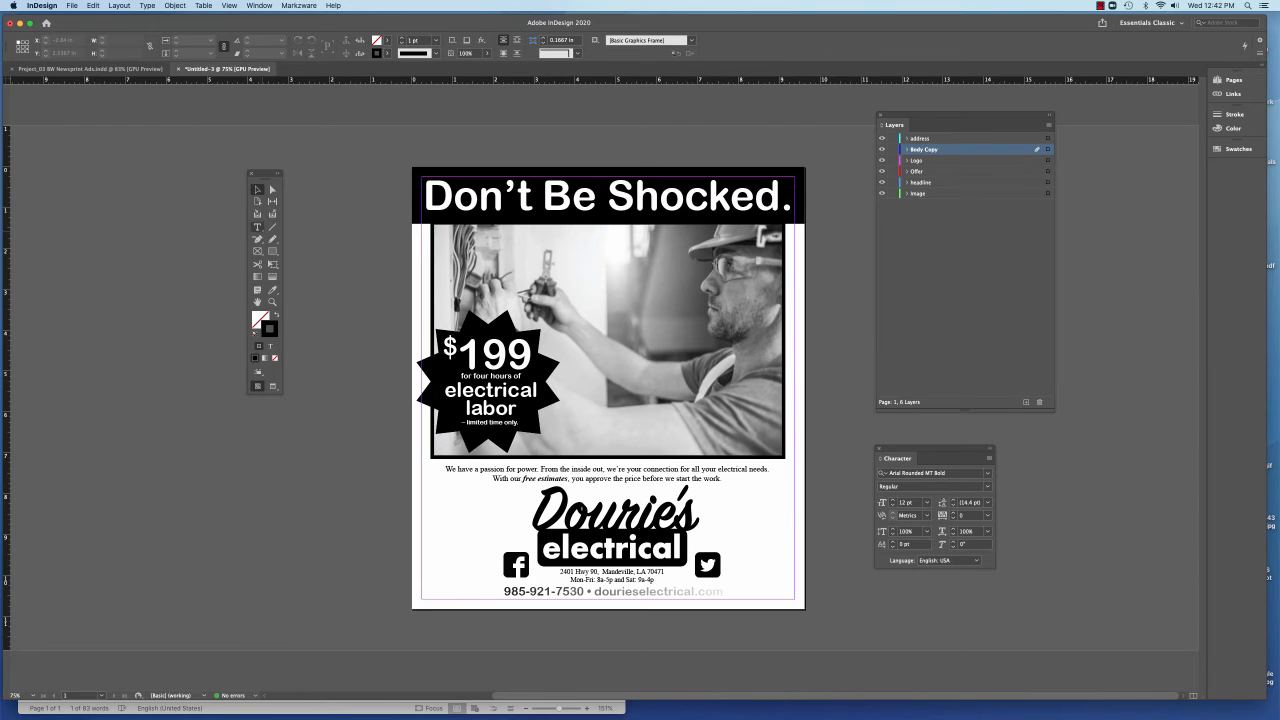
# Left-align both lines of the body copy under the photo
pyautogui.click(257, 227)
pyautogui.click(473, 477)
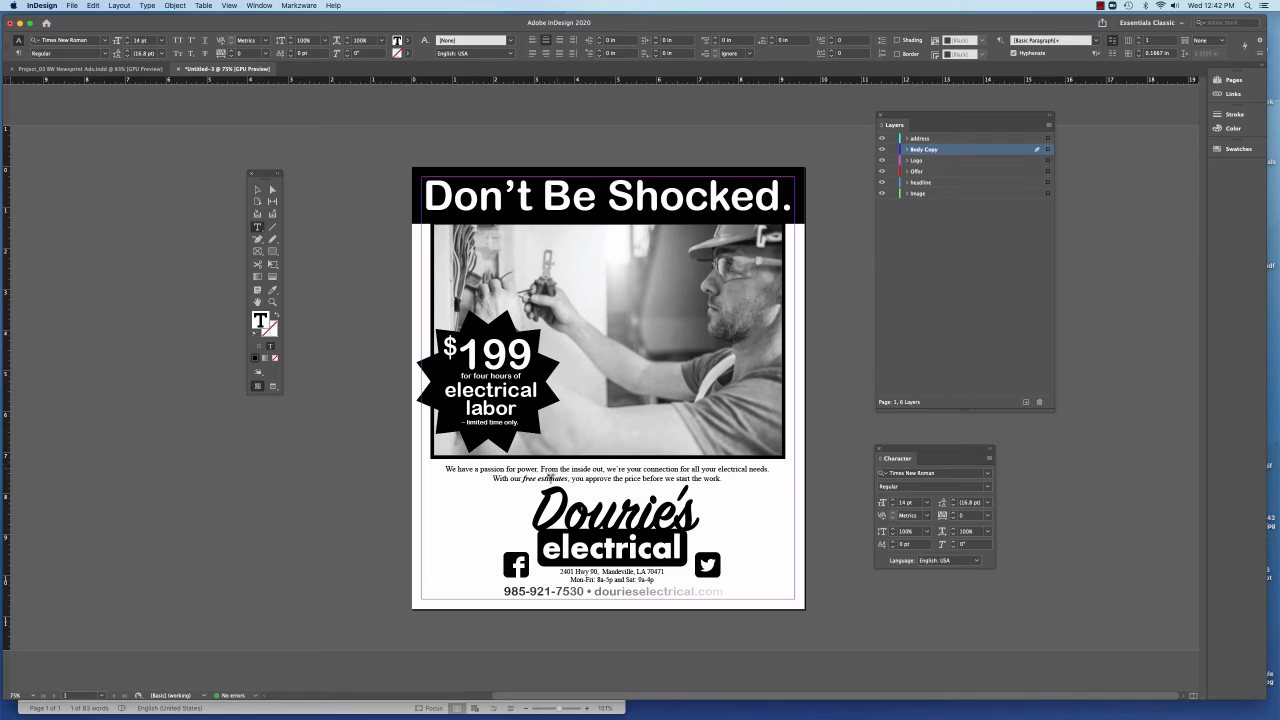
pyautogui.doubleClick(551, 478)
pyautogui.press('super+a')
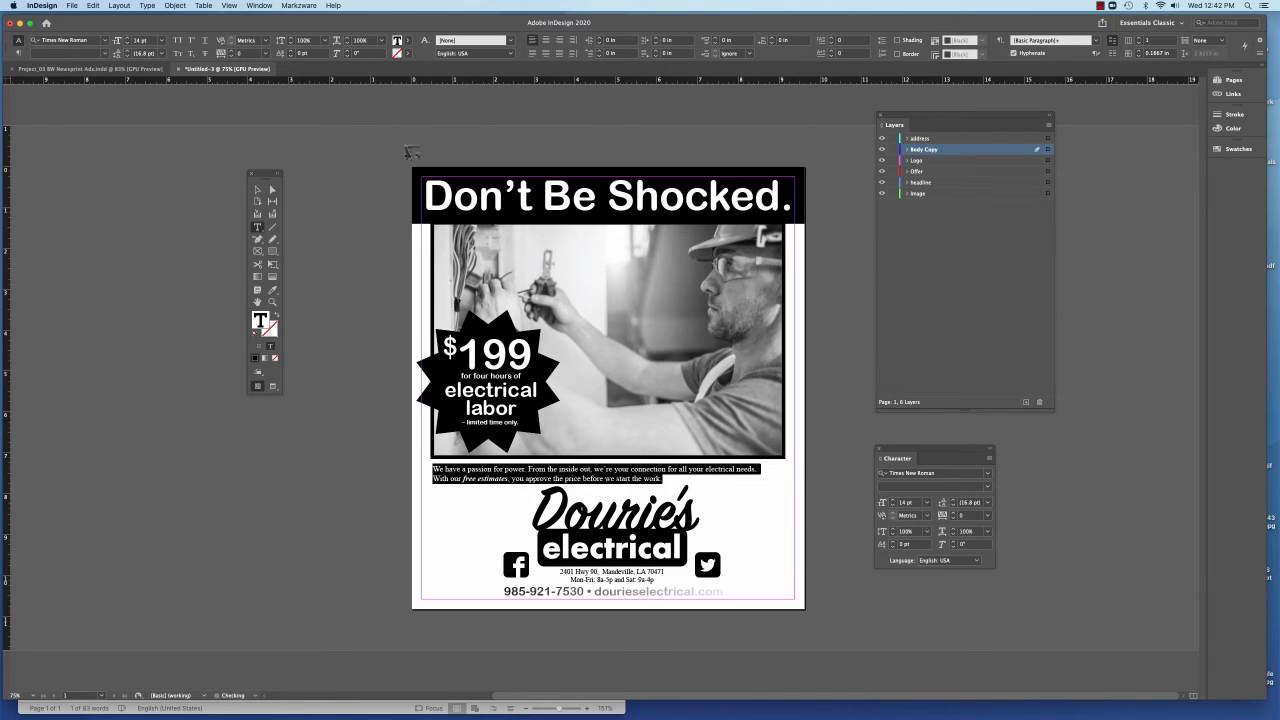
pyautogui.press('Escape')
pyautogui.click(313, 203)
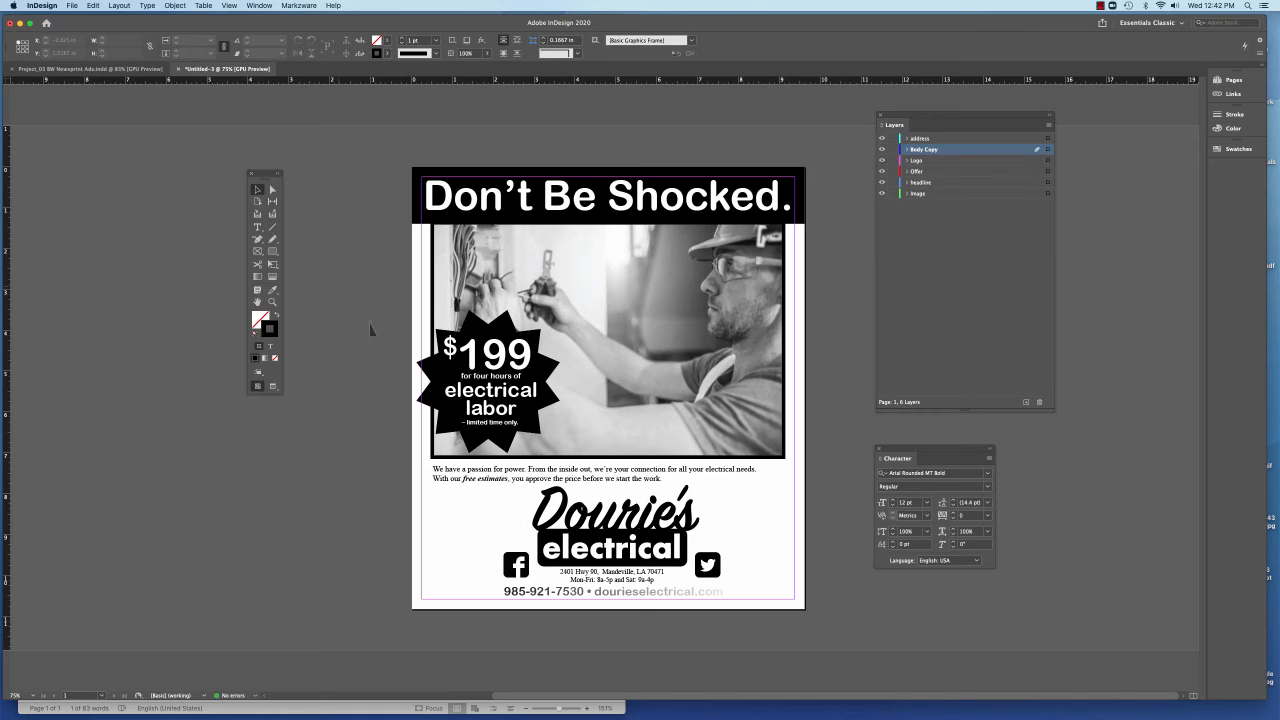
# Set both lines of the body copy back to centered paragraph alignment
pyautogui.click(257, 227)
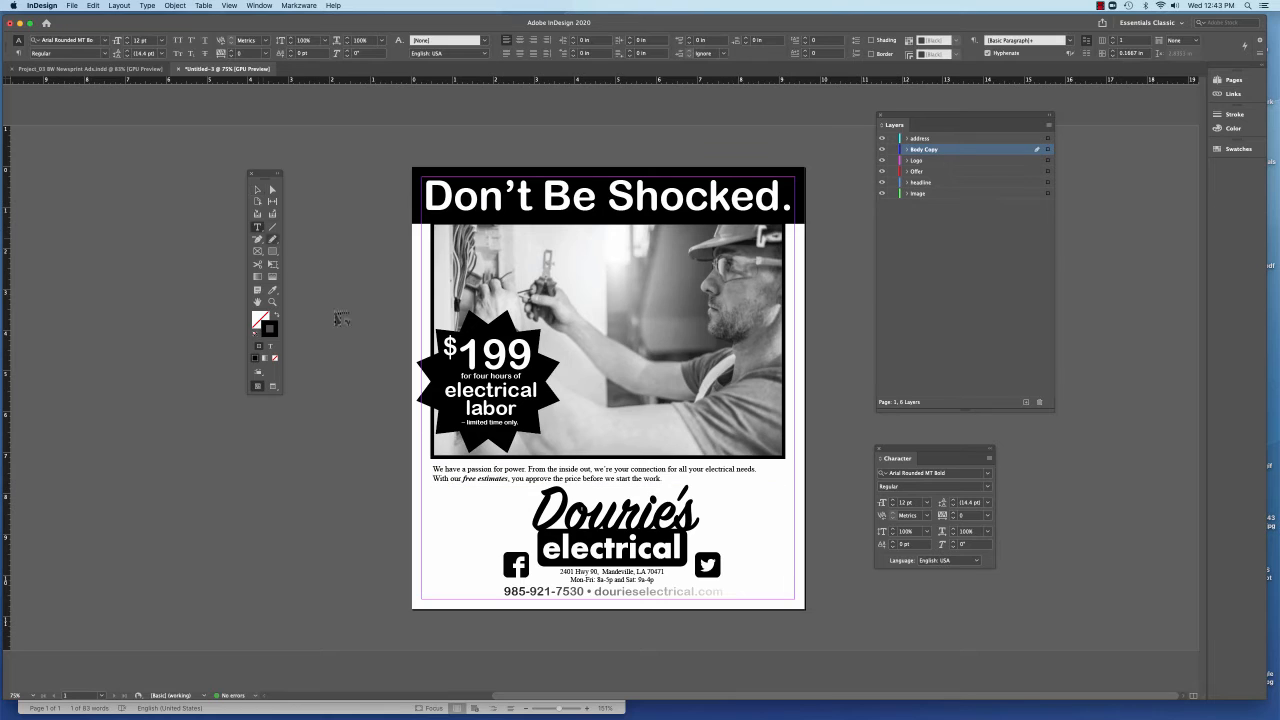
pyautogui.tripleClick(478, 479)
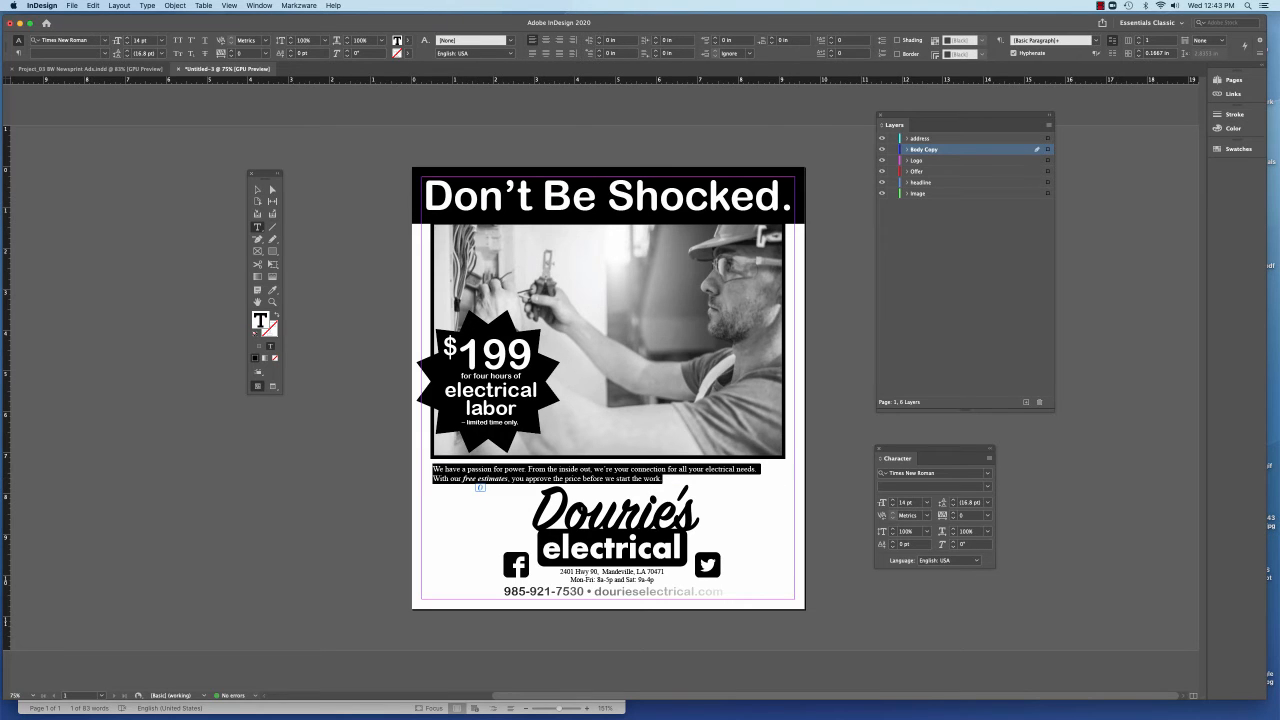
pyautogui.press('super+shift+c')
pyautogui.click(257, 189)
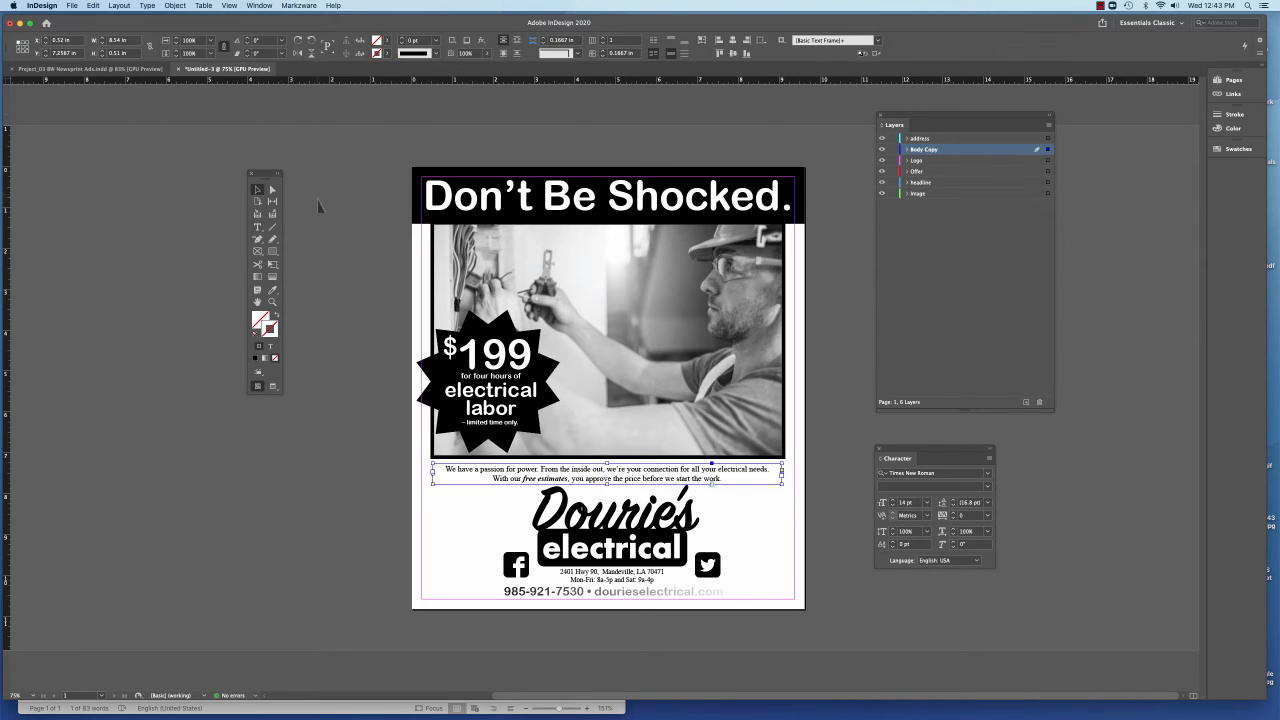
pyautogui.click(557, 430)
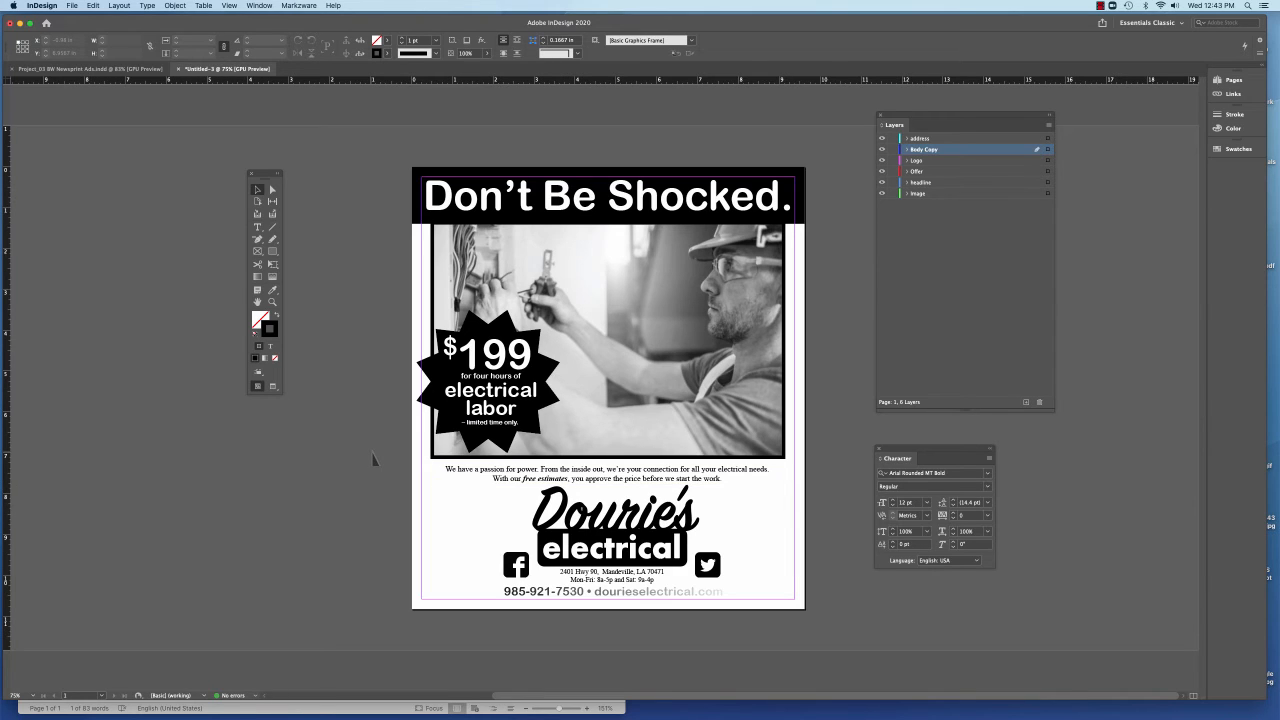
# Nudge the body copy frame up about 0.06 in toward the photo
pyautogui.click(483, 479)
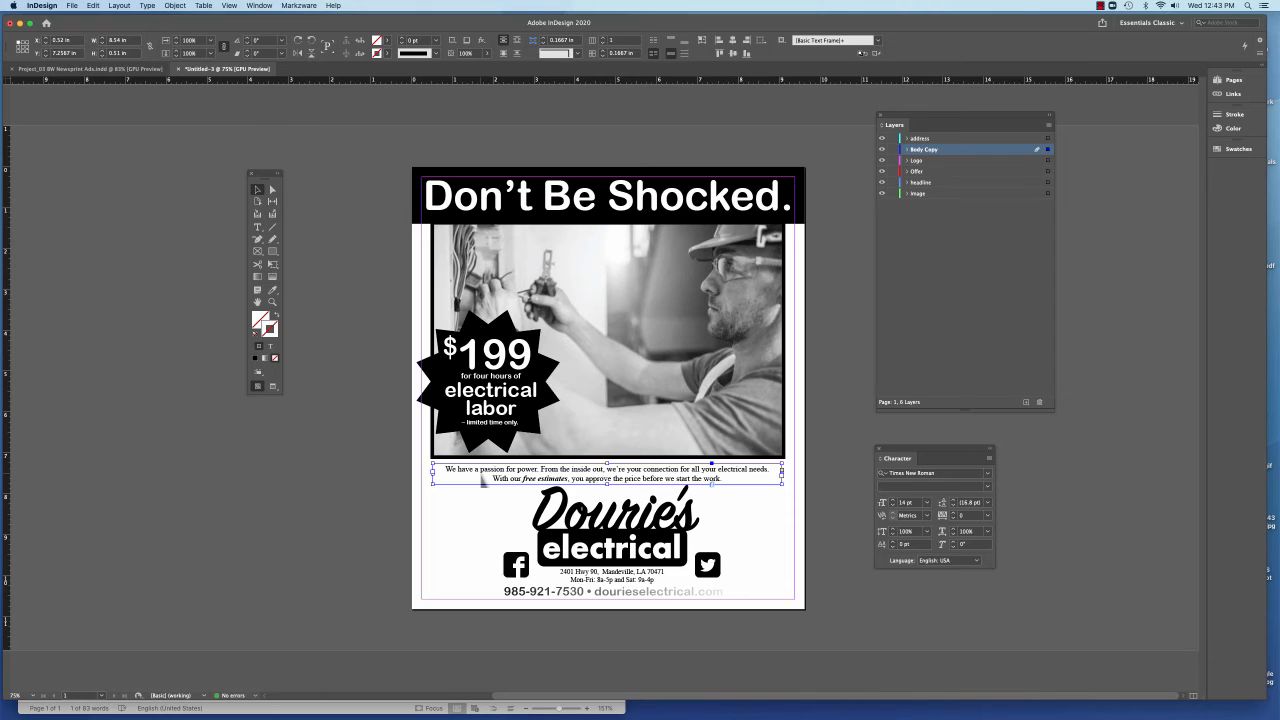
pyautogui.press('Up')
pyautogui.press('Up')
pyautogui.press('Up')
pyautogui.press('Up')
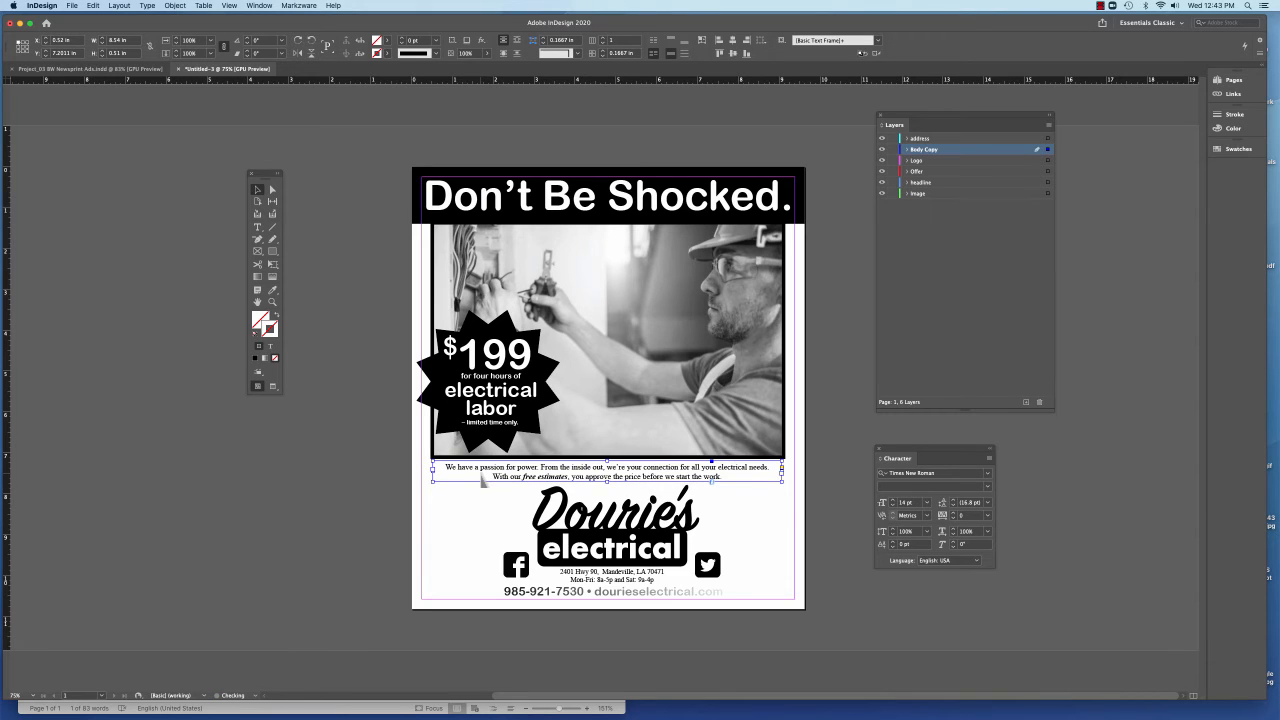
pyautogui.click(379, 490)
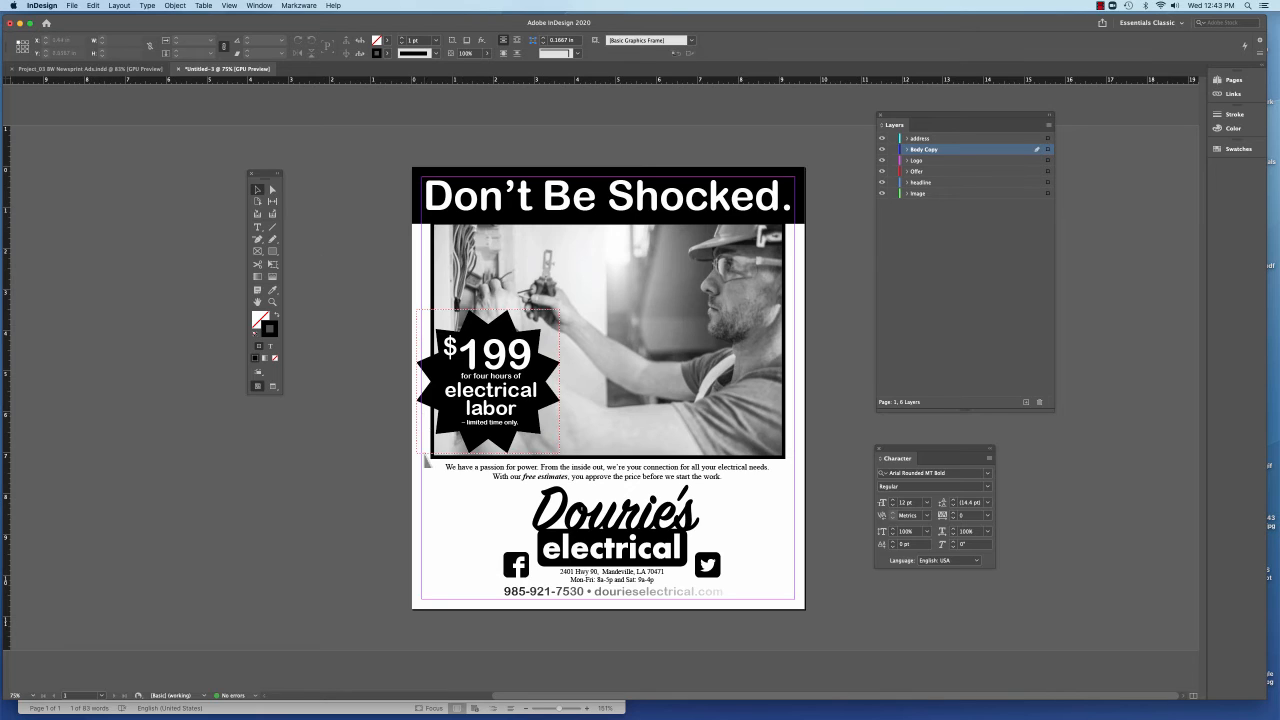
# Move the logo, social icons, address and hours block and contact line together about 1.4 in to the right
pyautogui.click(673, 566)
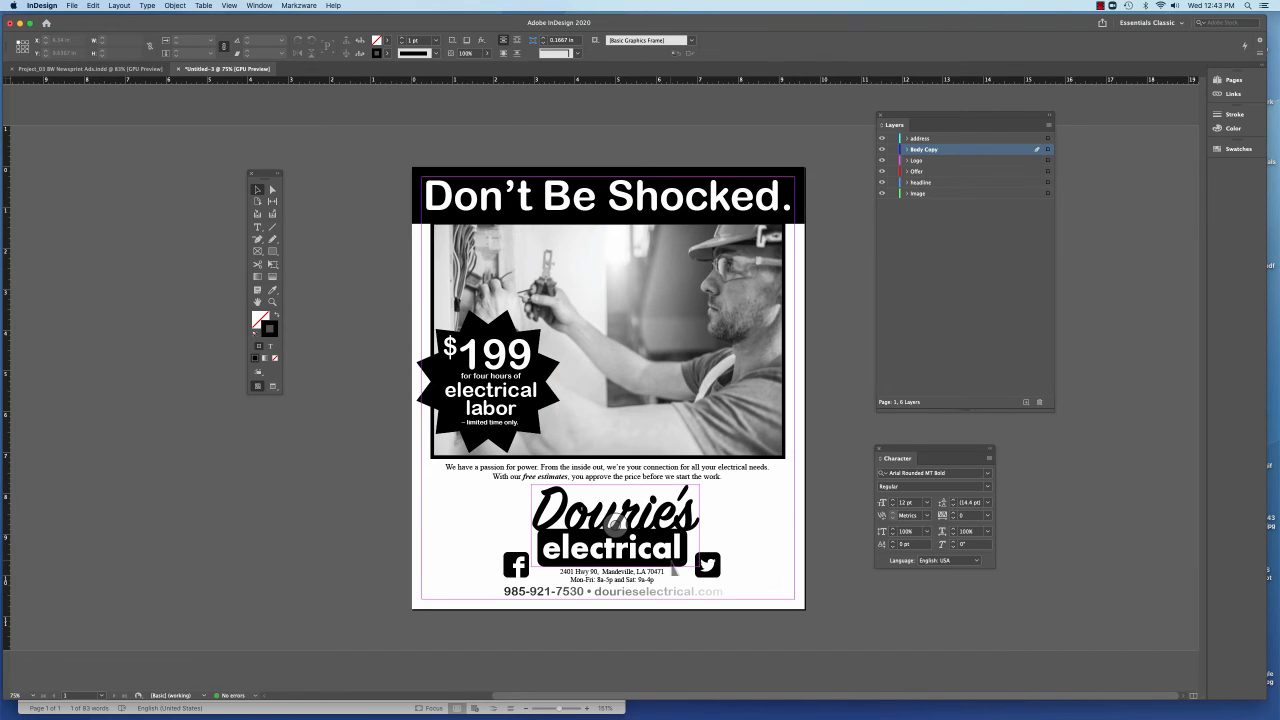
pyautogui.click(768, 556)
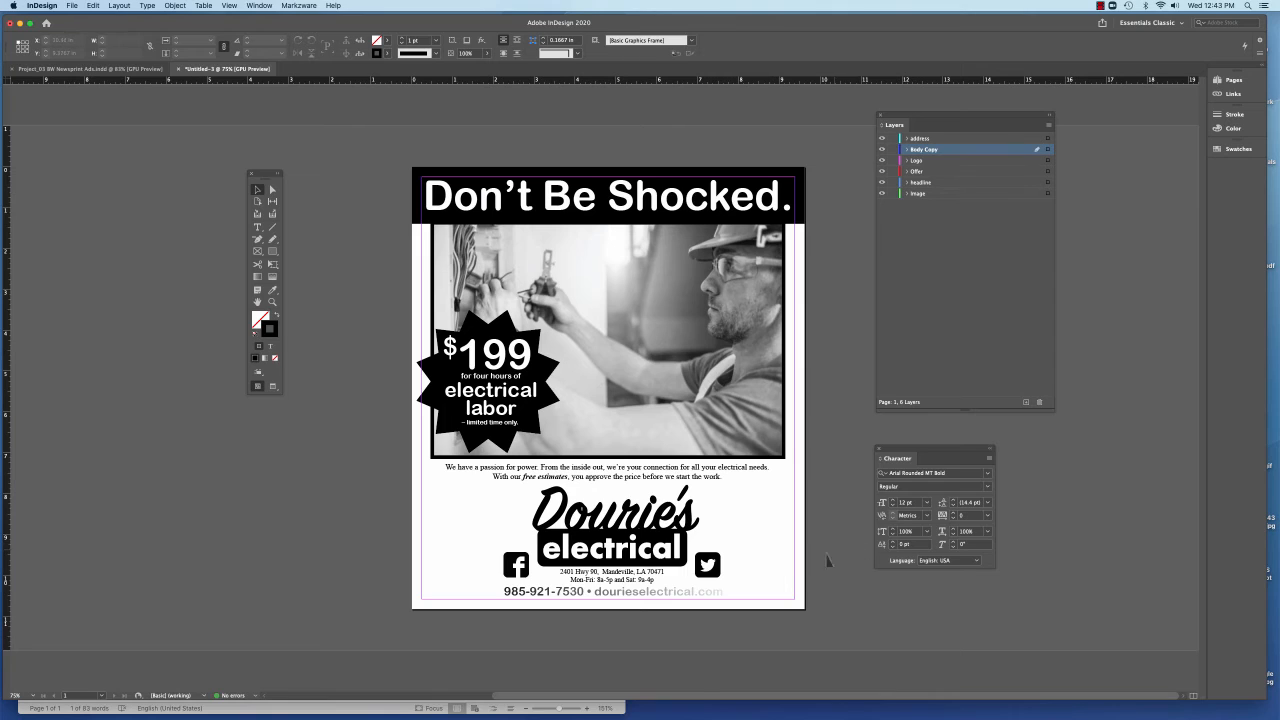
pyautogui.click(703, 594)
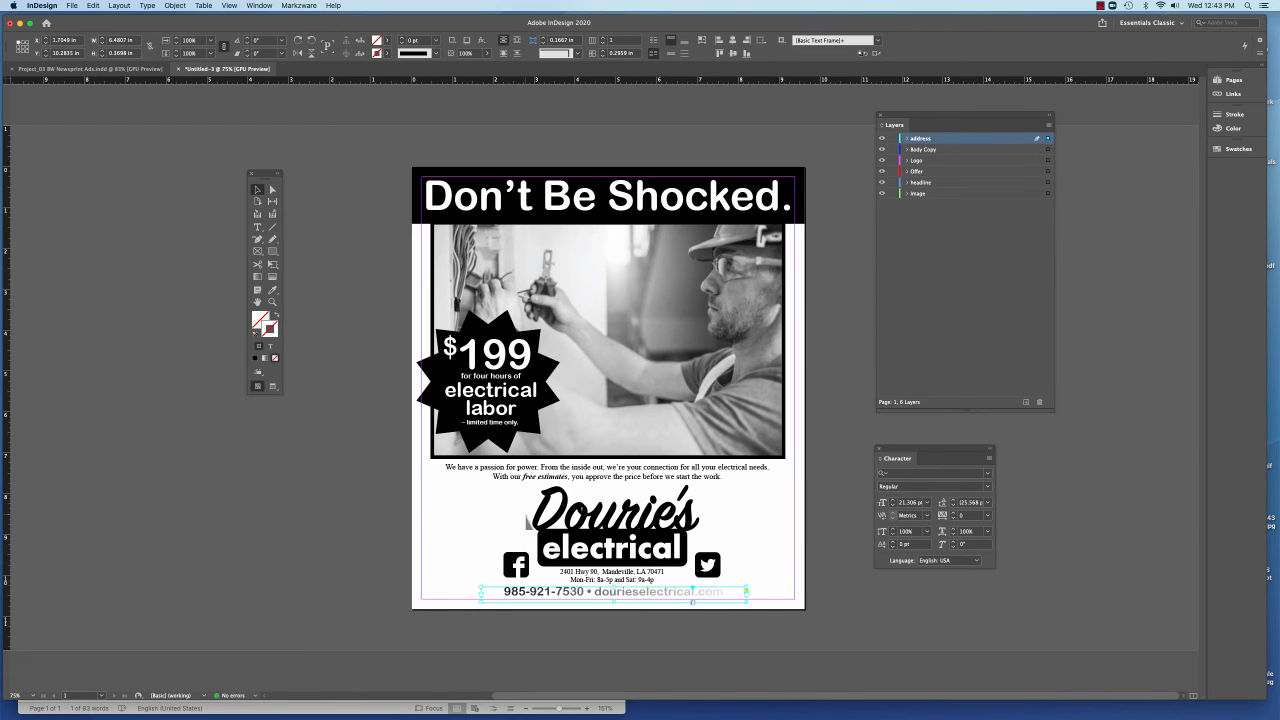
pyautogui.moveTo(477, 500); pyautogui.dragTo(773, 586)
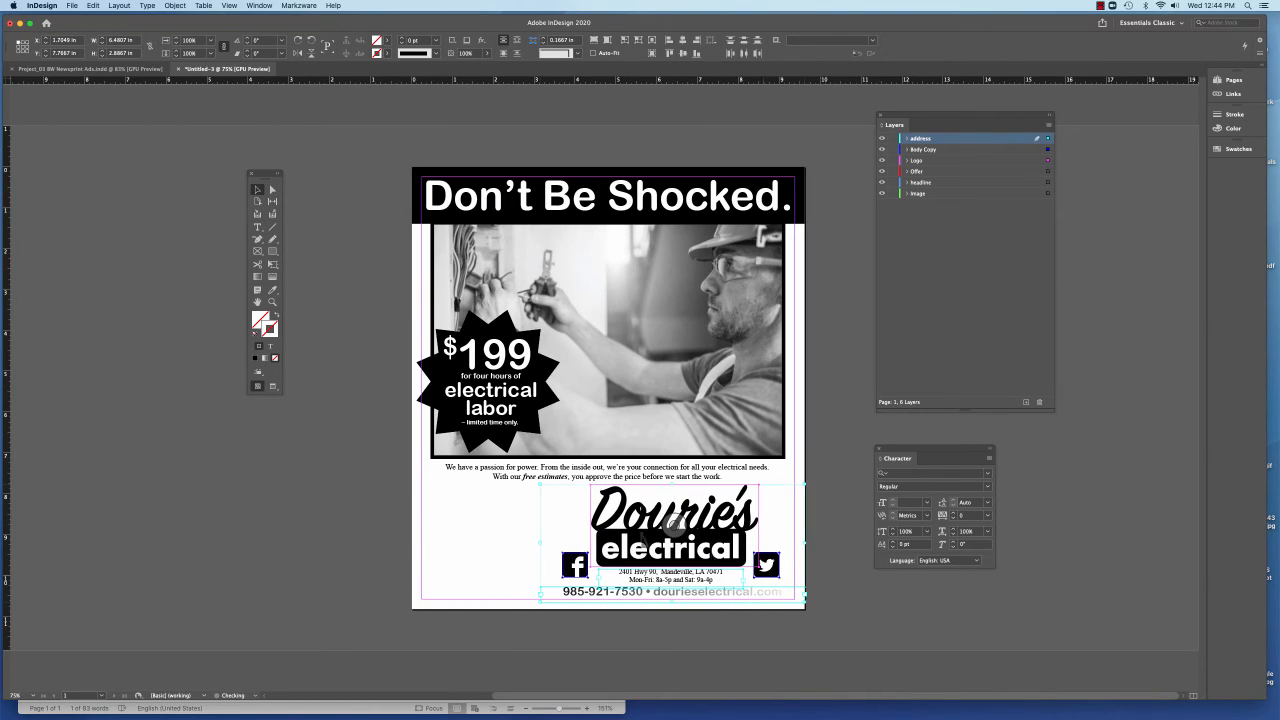
# Align the body copy frame with the left margin and reshape it into a column about 3.27 in wide and 3.33 in tall beside the logo
pyautogui.click(516, 479)
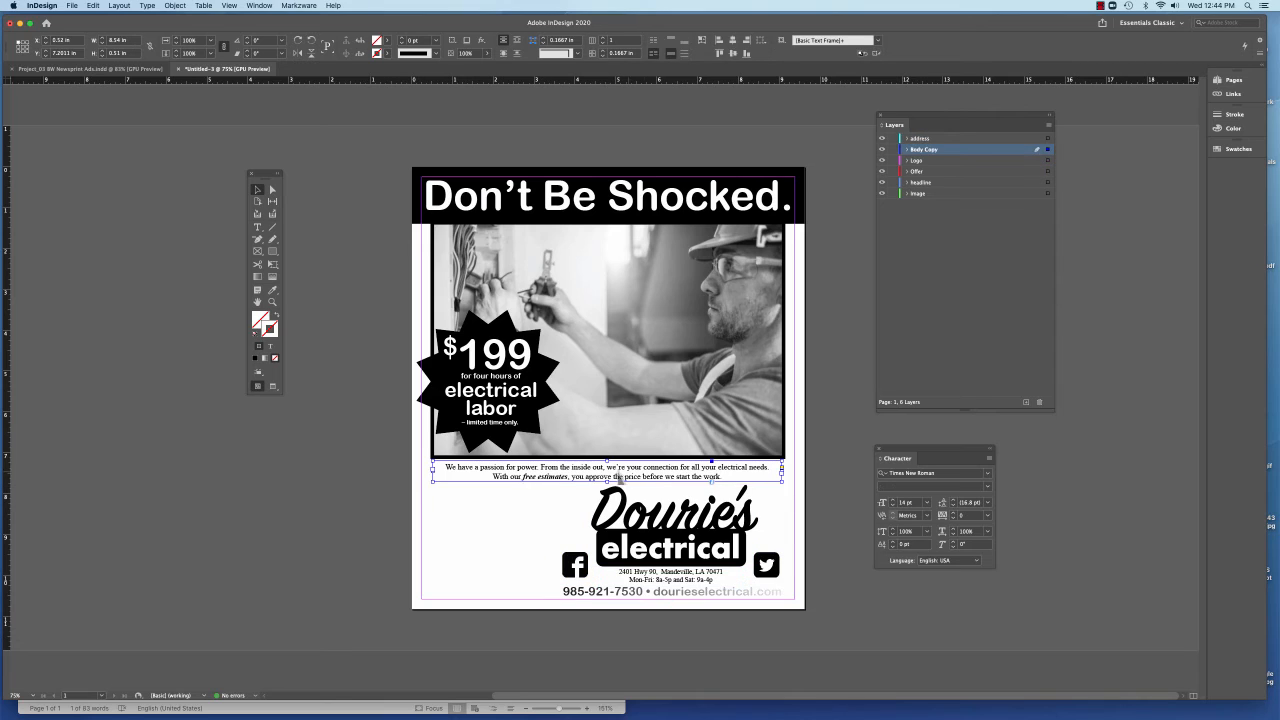
pyautogui.moveTo(617, 477); pyautogui.dragTo(596, 486)
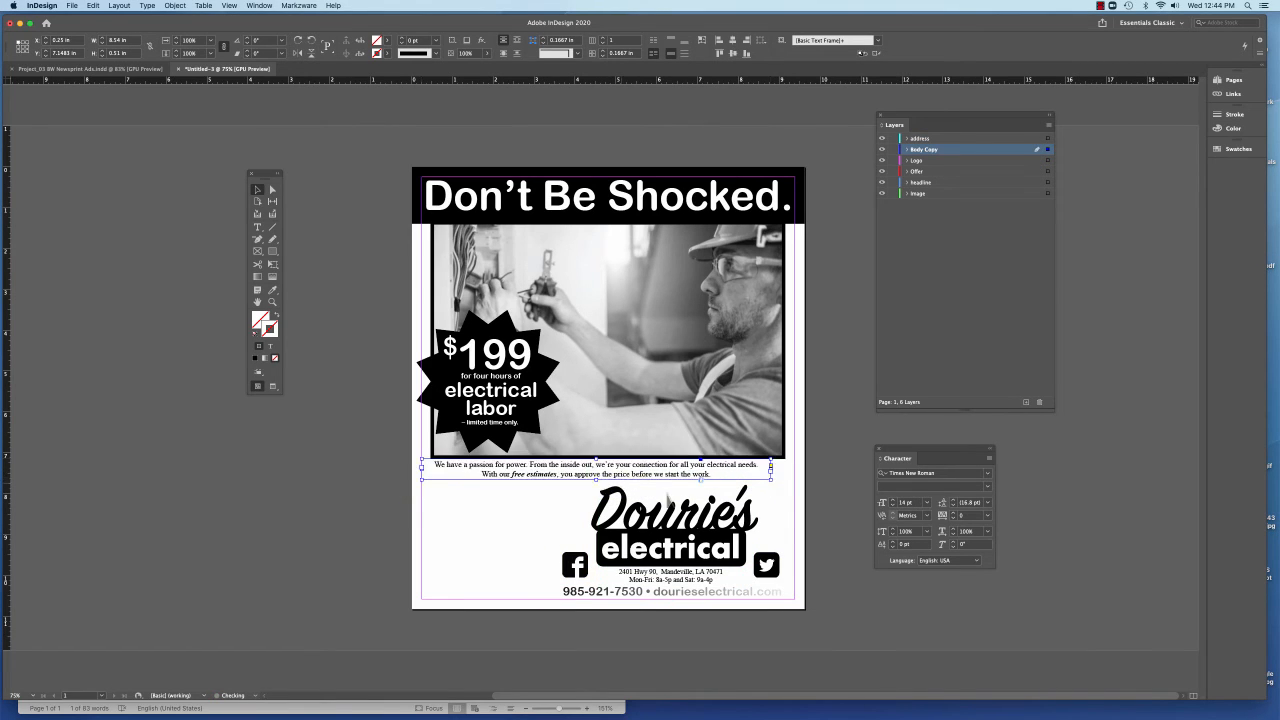
pyautogui.moveTo(772, 484); pyautogui.dragTo(555, 600)
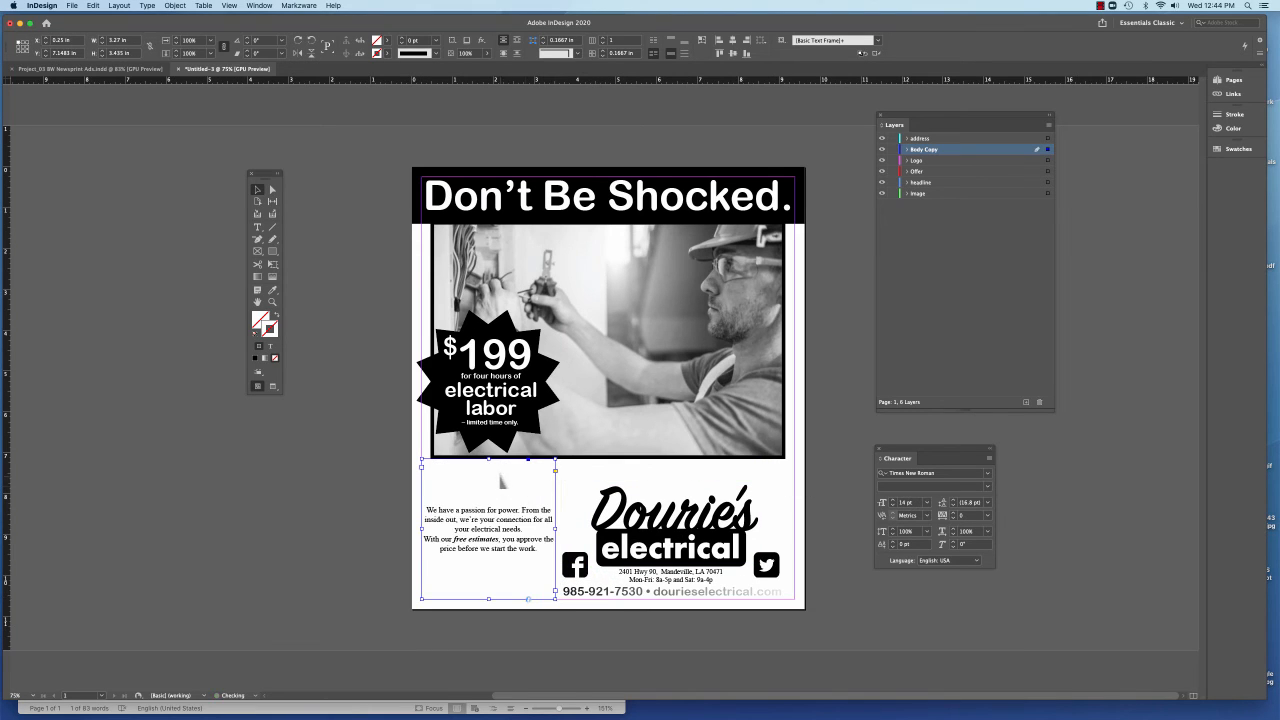
pyautogui.moveTo(494, 463); pyautogui.dragTo(491, 473)
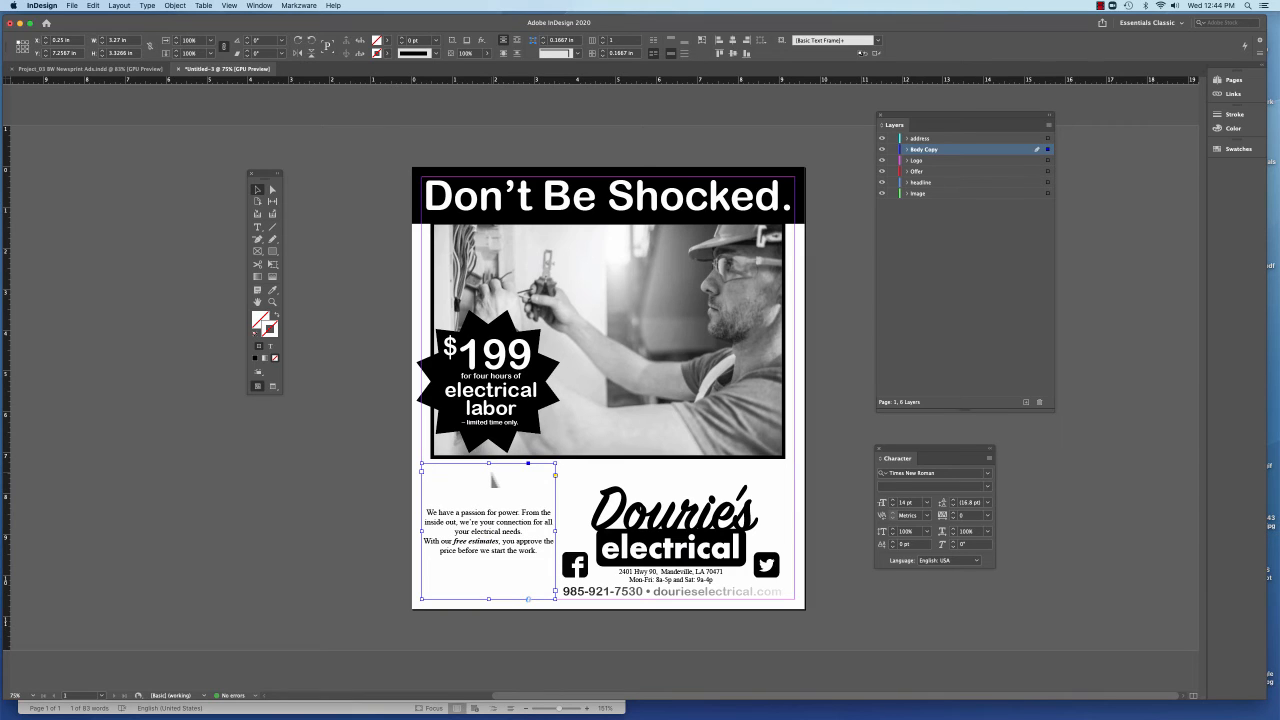
# Enlarge all of the body copy text to 22 pt so it fills the column frame
pyautogui.press('super+a')
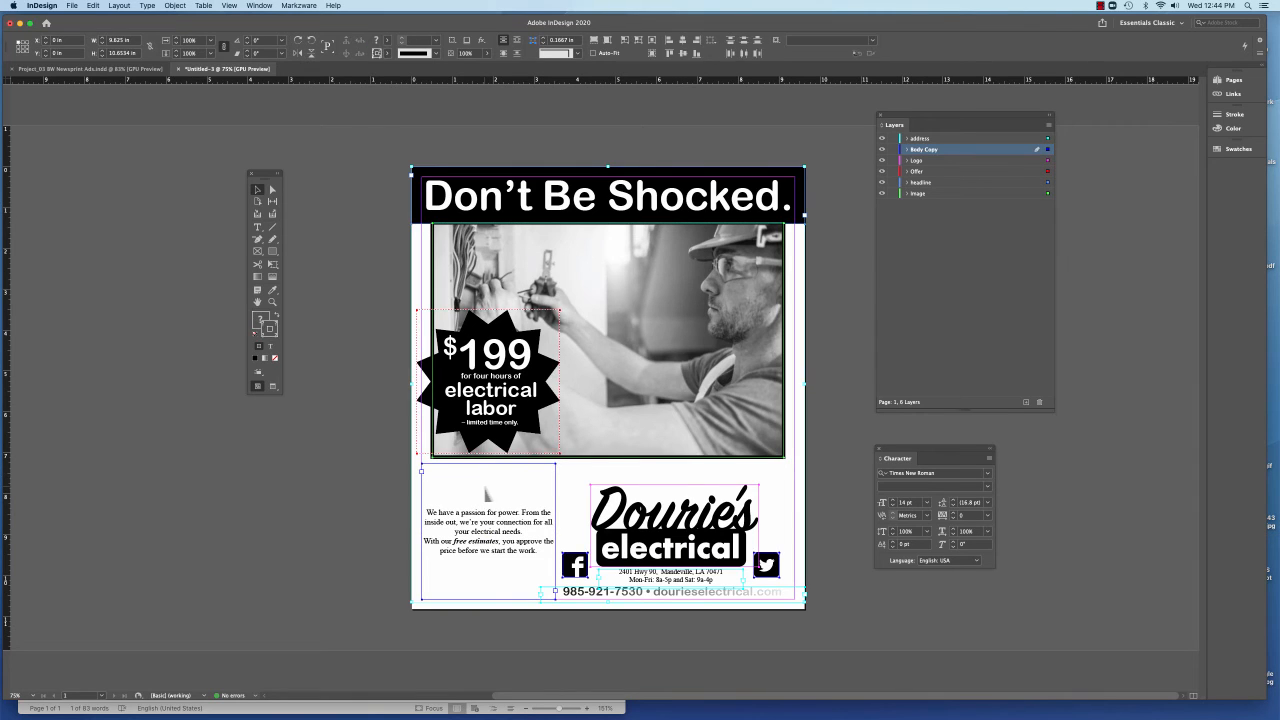
pyautogui.click(258, 228)
pyautogui.press('super+shift+a')
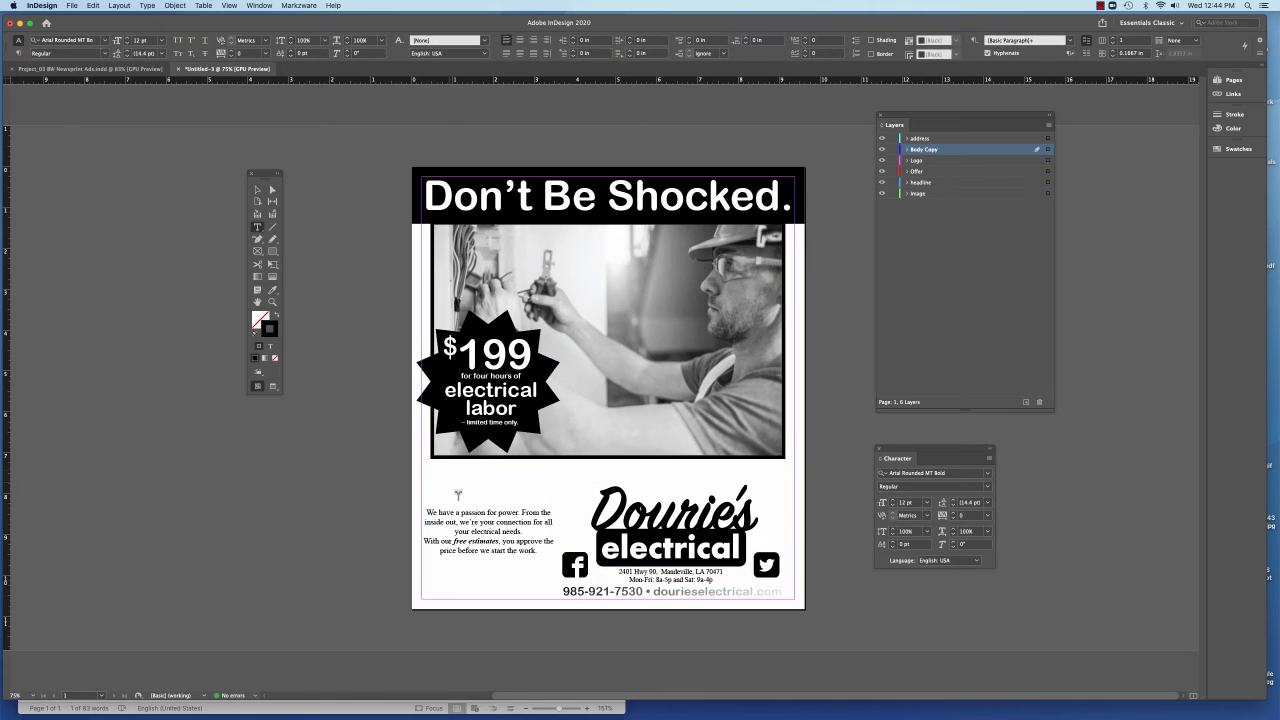
pyautogui.click(466, 522)
pyautogui.press('super+a')
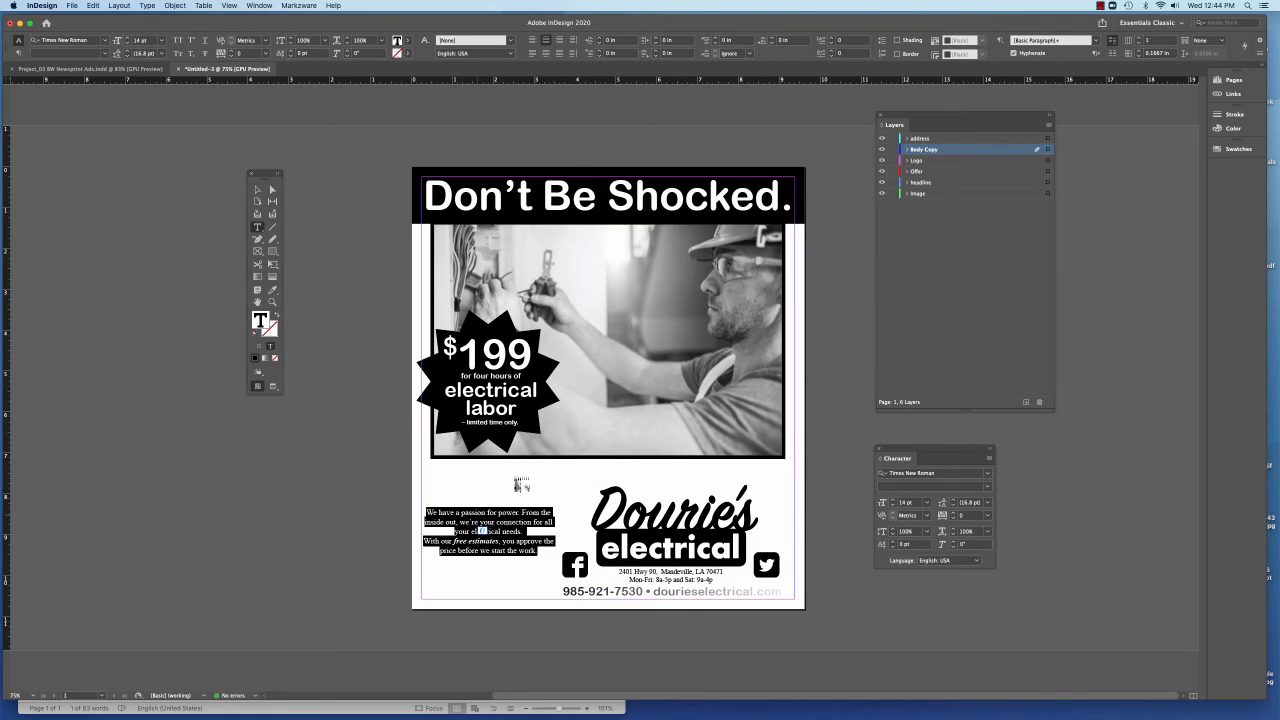
pyautogui.press('super+shift+period')
pyautogui.press('super+shift+period')
pyautogui.press('super+shift+period')
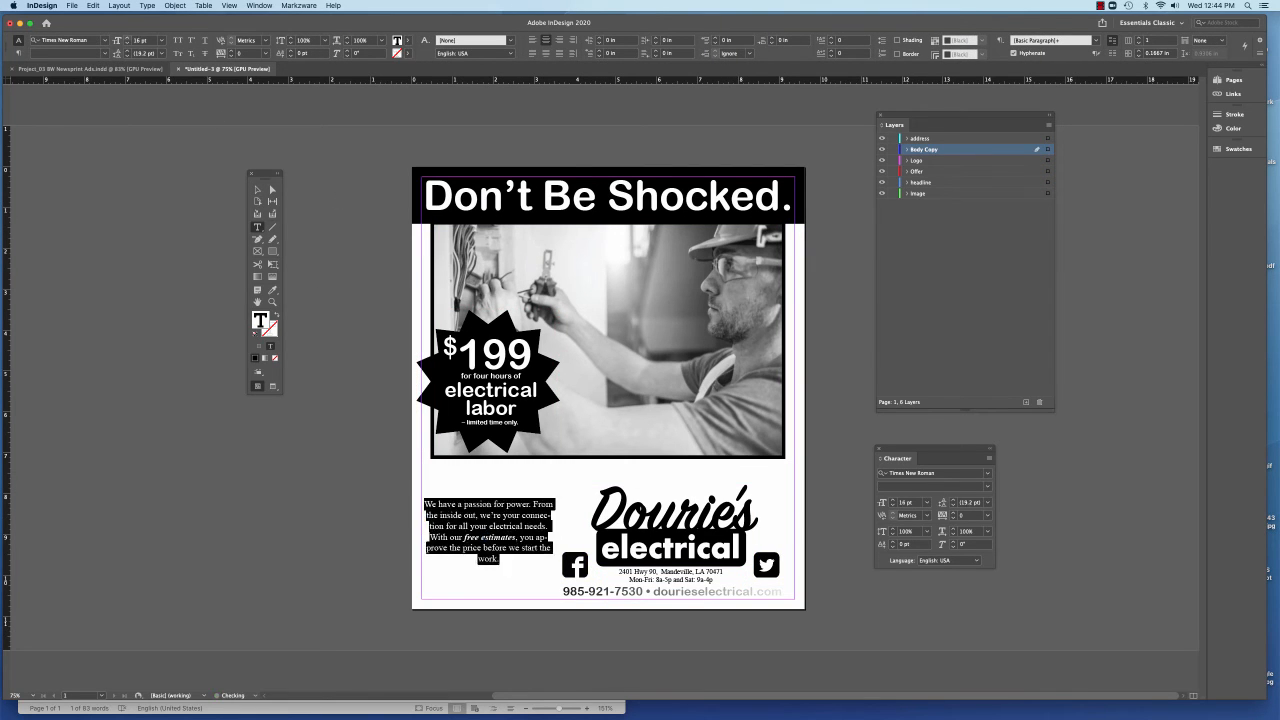
pyautogui.press('super+shift+period')
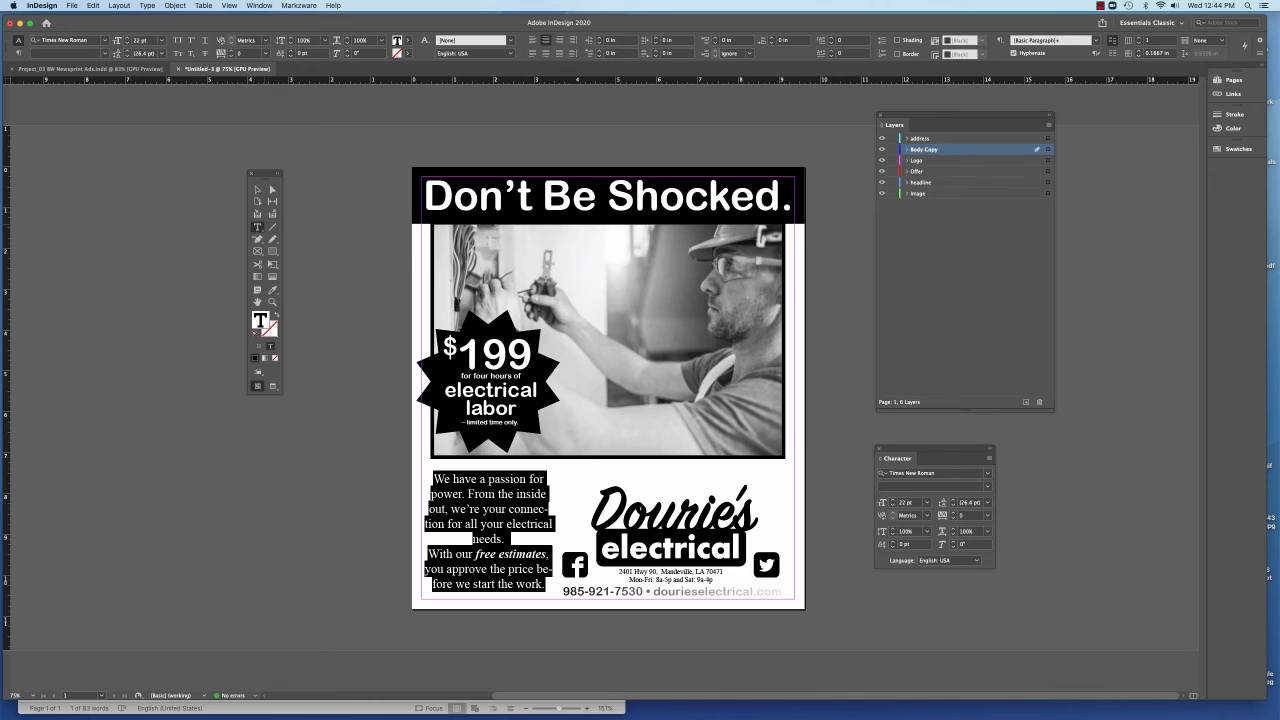
pyautogui.click(257, 189)
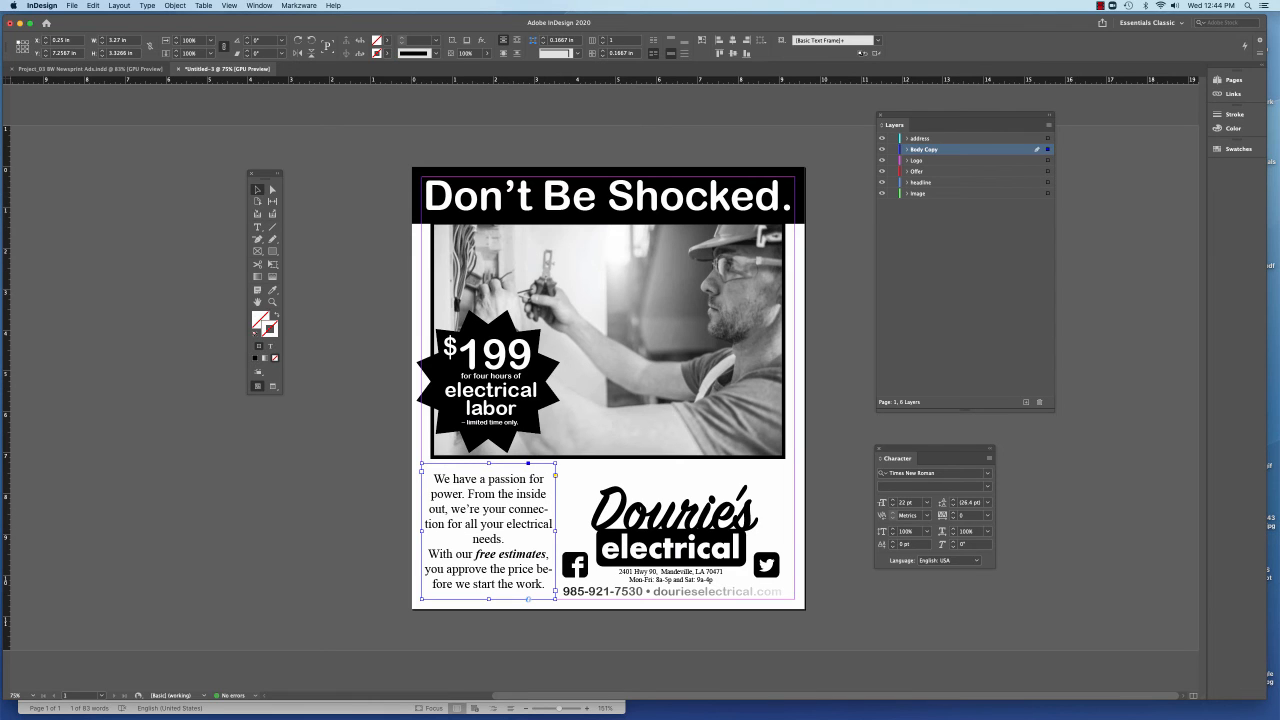
# Turn off hyphenation for the body copy in the column frame
pyautogui.click(147, 6)
pyautogui.click(165, 52)
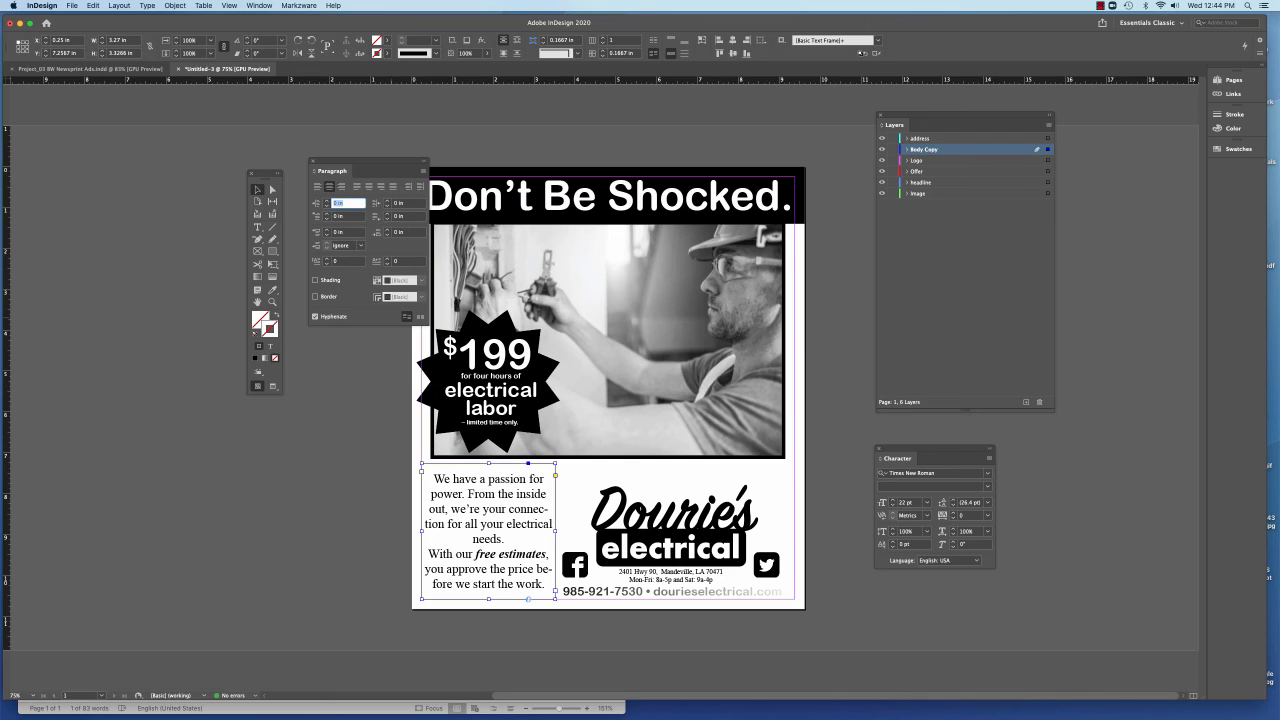
pyautogui.click(315, 316)
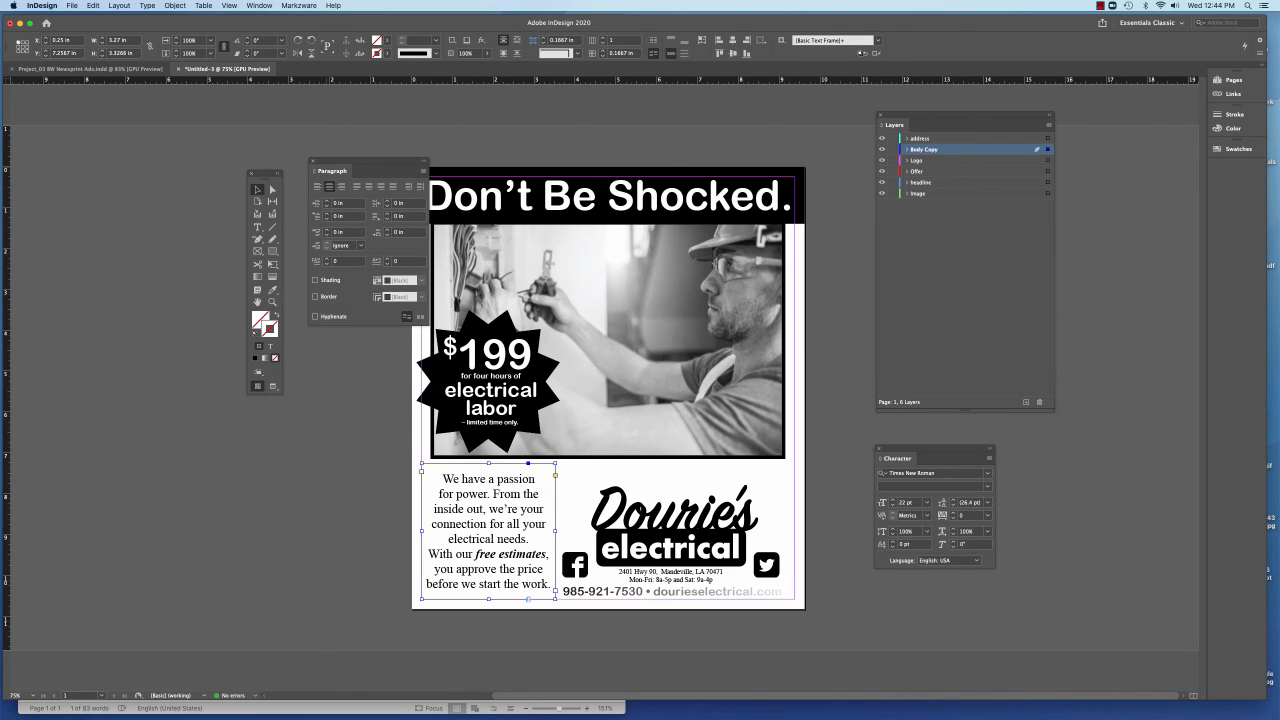
pyautogui.click(313, 160)
pyautogui.click(357, 274)
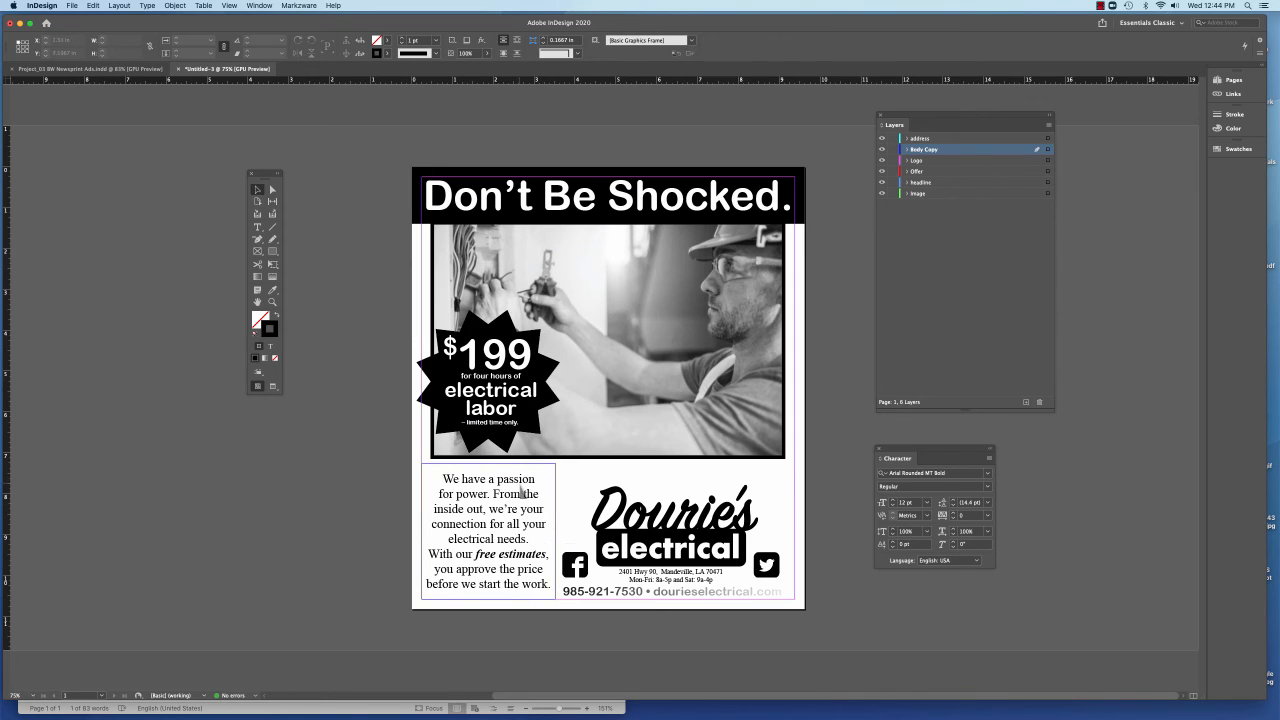
# Insert a blank line before "With our free estimates" to separate the two body copy paragraphs
pyautogui.click(511, 506)
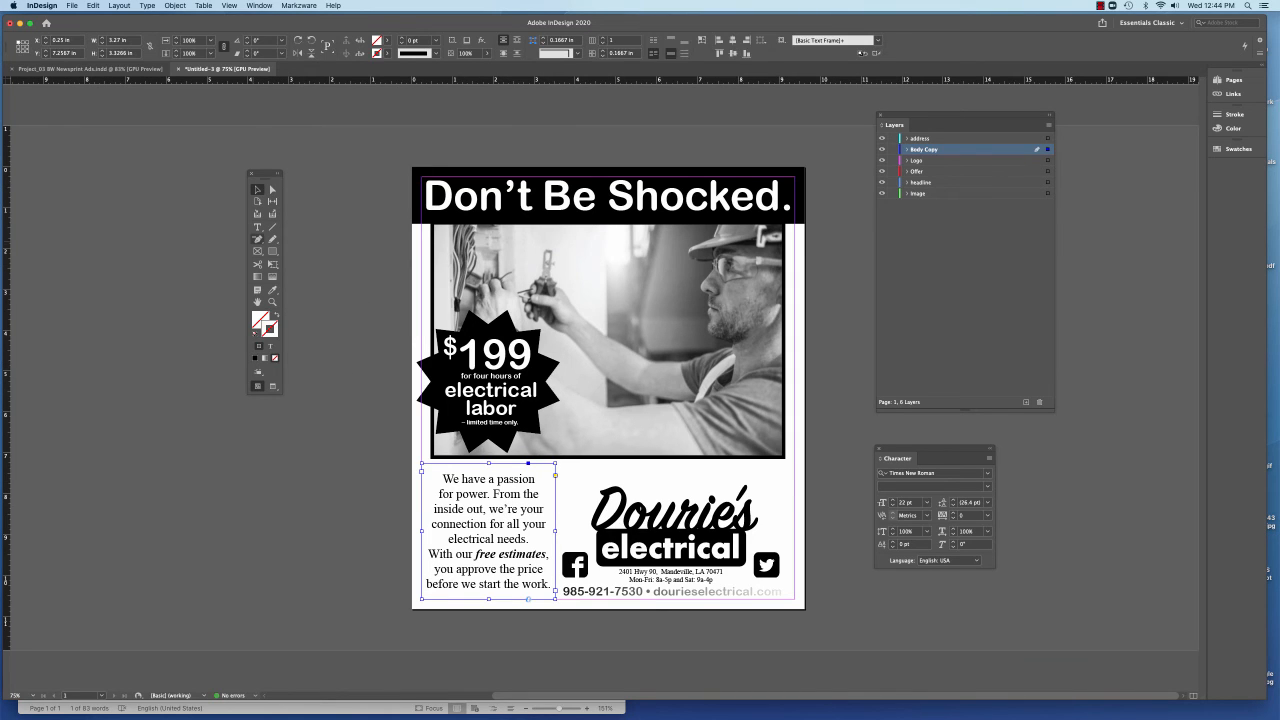
pyautogui.press('t')
pyautogui.click(432, 553)
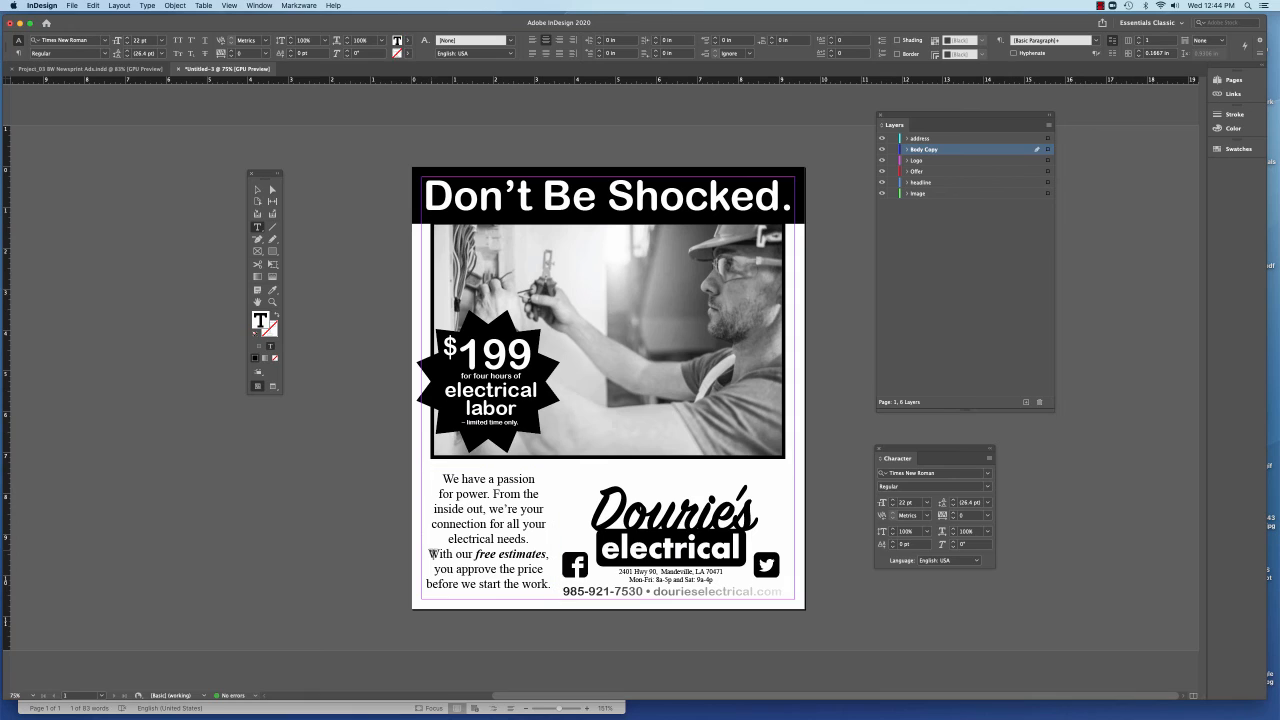
pyautogui.press('Return')
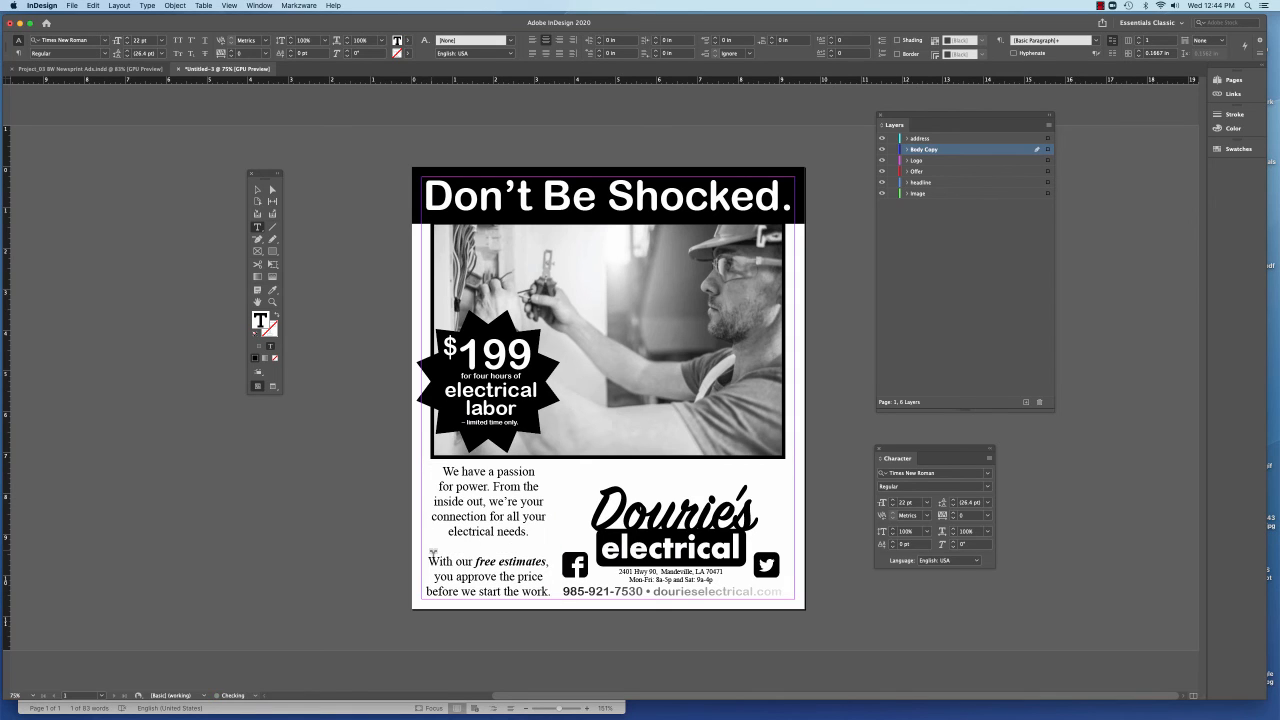
pyautogui.click(257, 189)
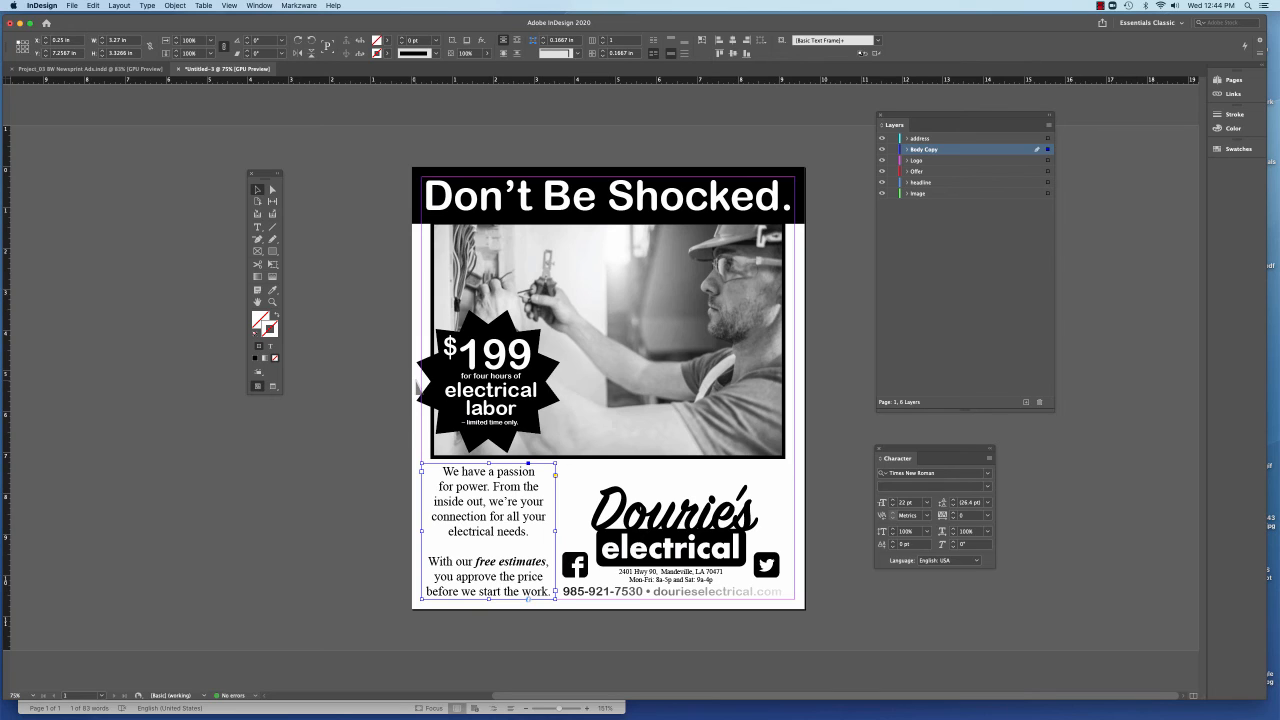
pyautogui.click(390, 430)
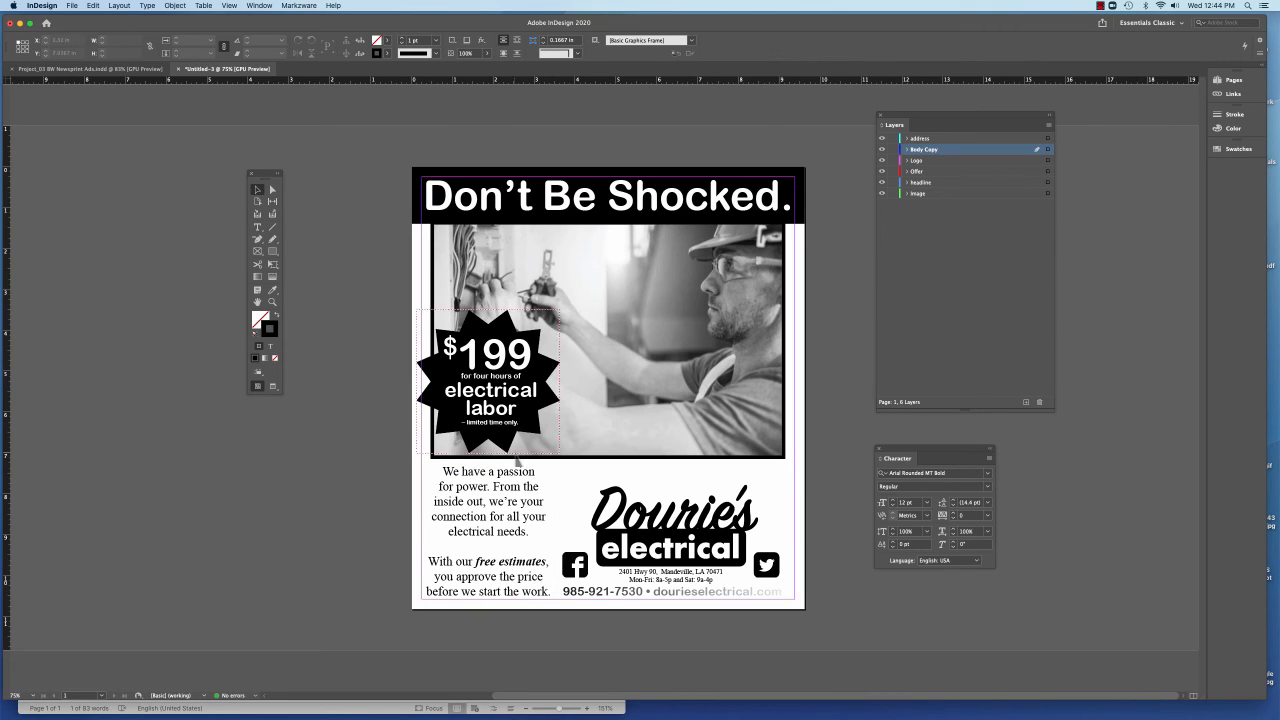
# Move the logo, icons, address block and contact line together up about 0.25 in and slightly right, beside the body copy column
pyautogui.moveTo(568, 488); pyautogui.dragTo(770, 580)
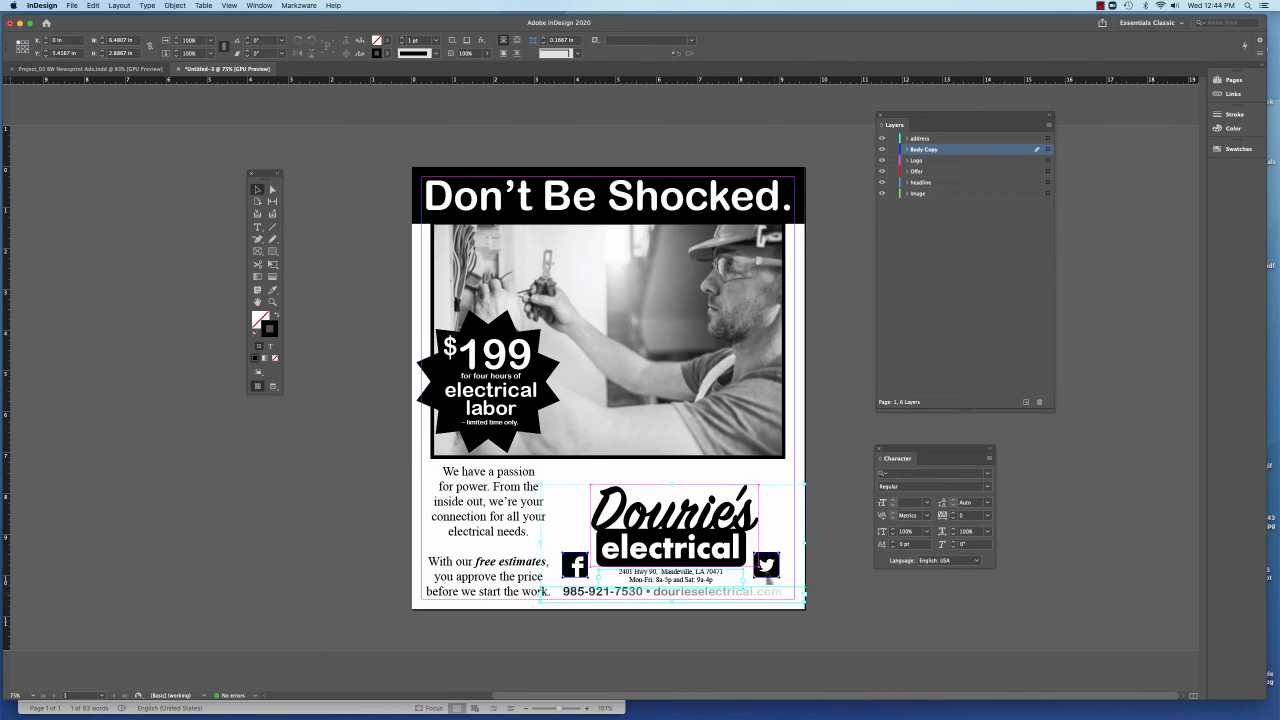
pyautogui.moveTo(709, 533); pyautogui.dragTo(710, 521)
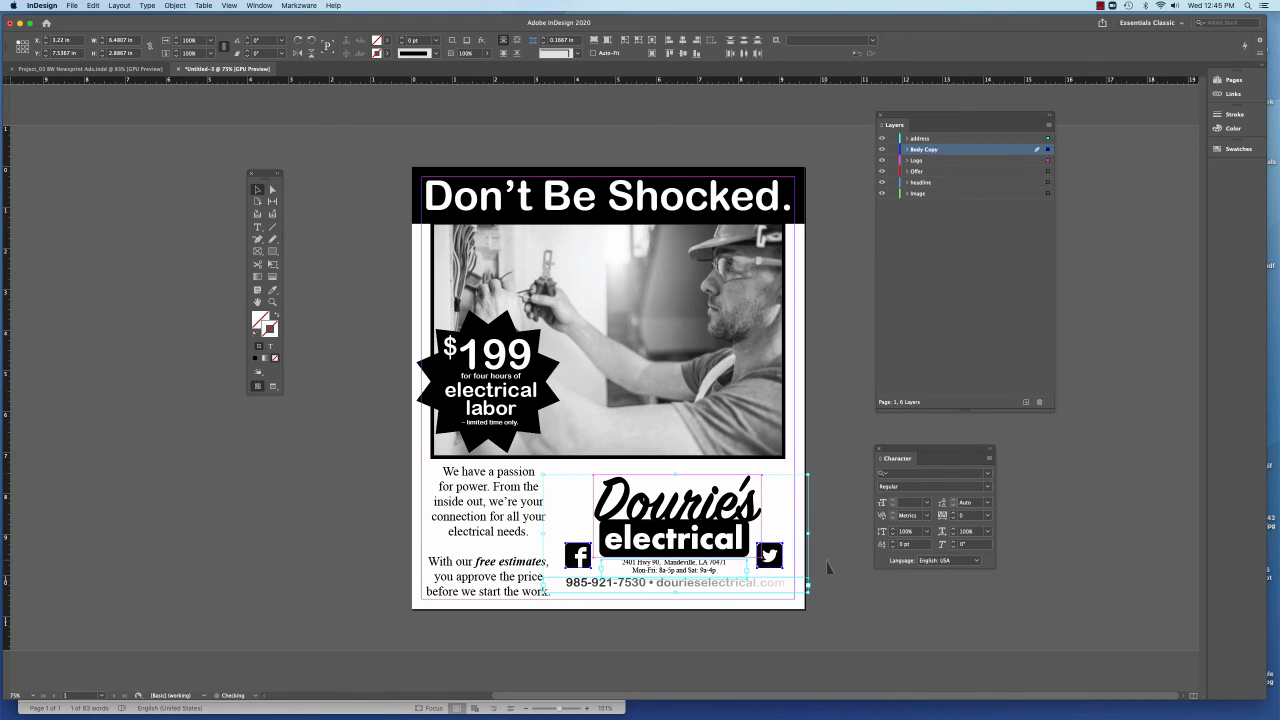
pyautogui.click(841, 560)
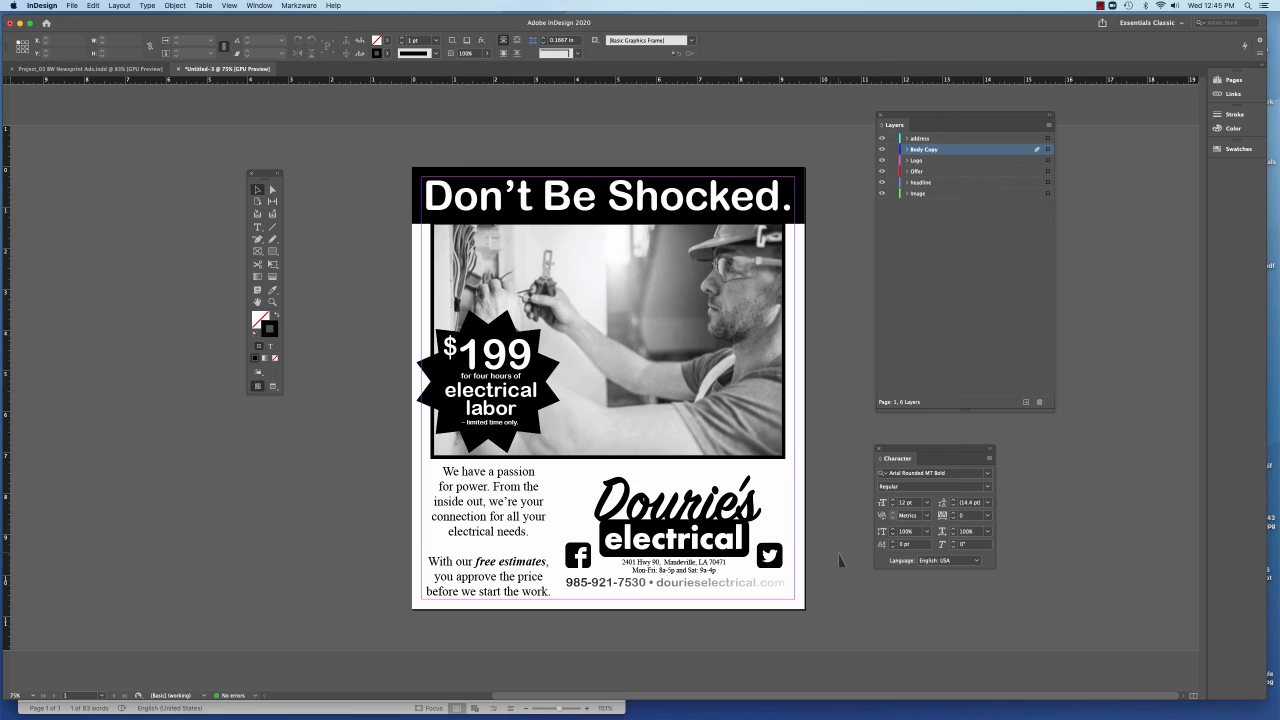